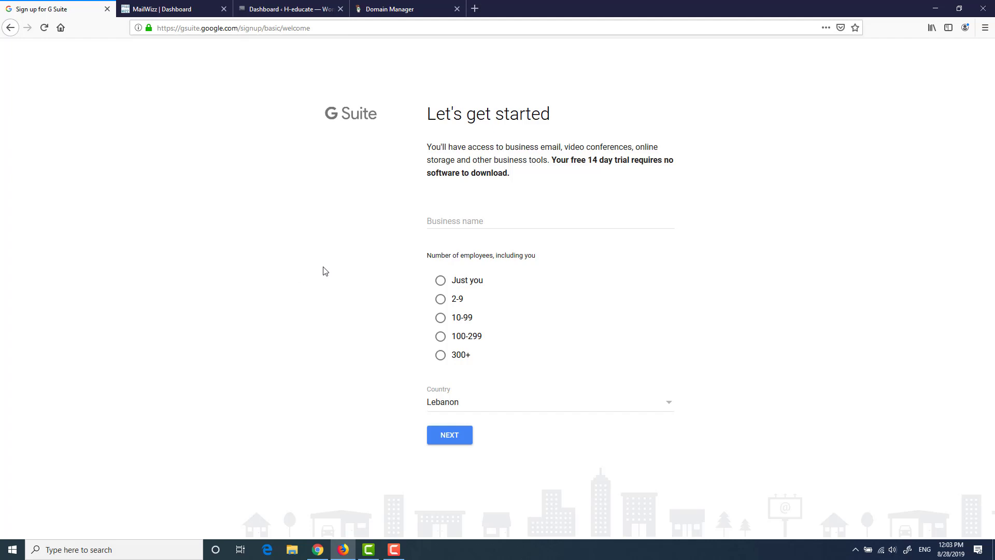
Step: Enter 'Free Academy' as the business name, checking the free-academy.com domain in GoDaddy
click(473, 221)
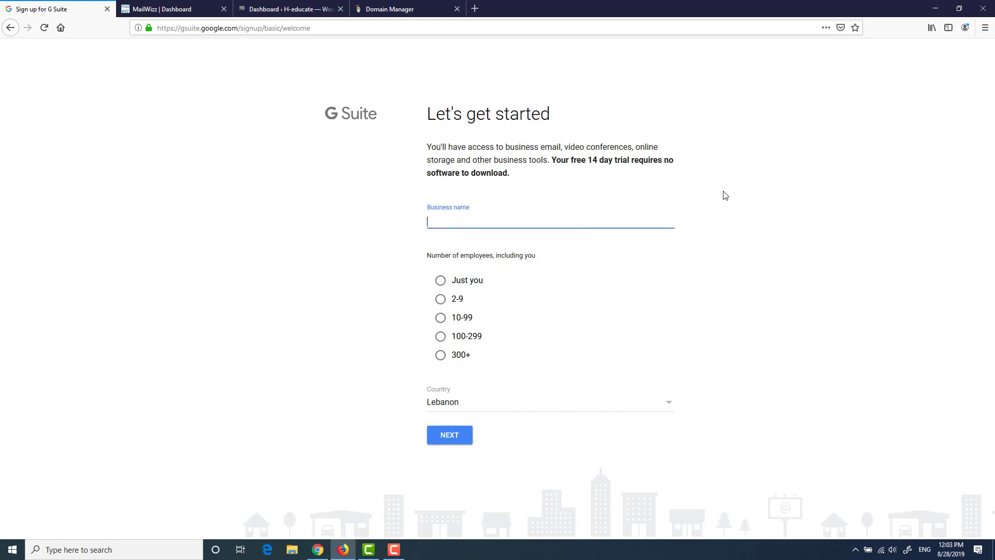
text(Free Academy)
click(413, 11)
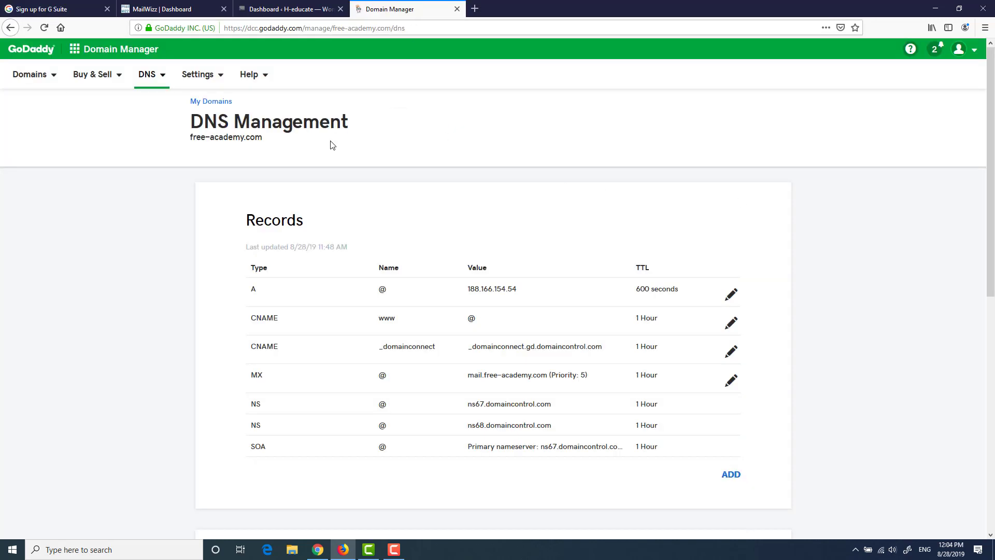
drag(263, 139, 185, 141)
click(186, 142)
click(81, 5)
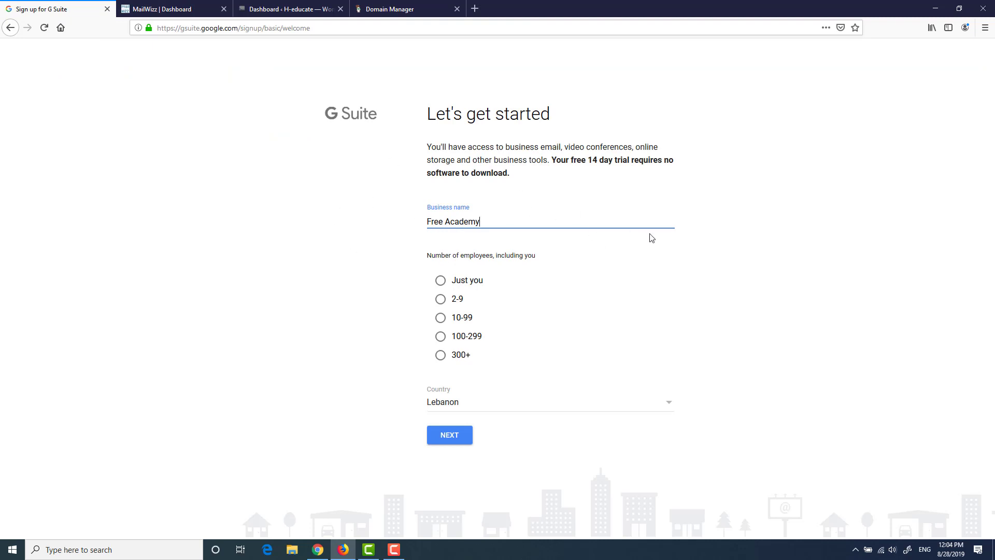
Step: Set employees to 'Just you', keep Lebanon as the country, and submit the business details
click(440, 281)
click(665, 413)
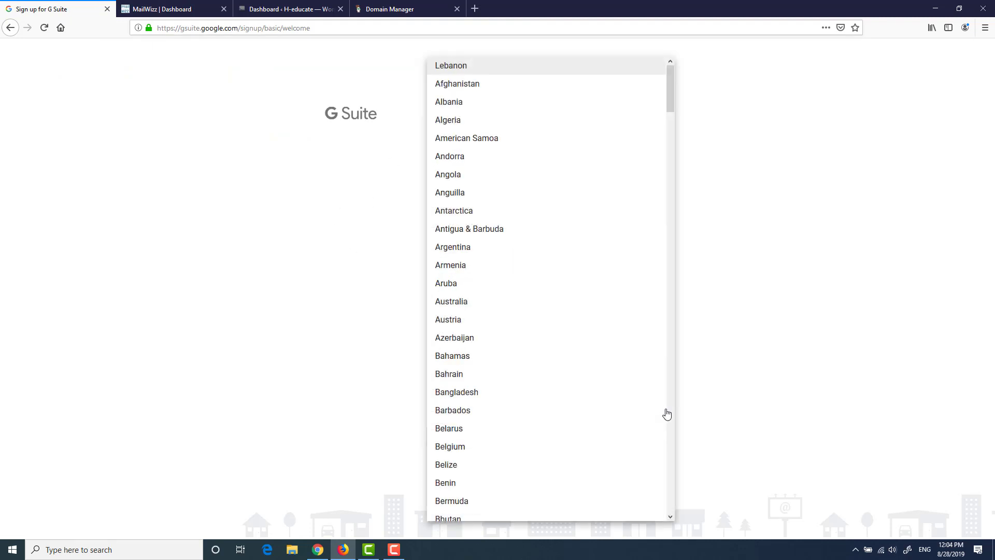
click(783, 317)
click(461, 438)
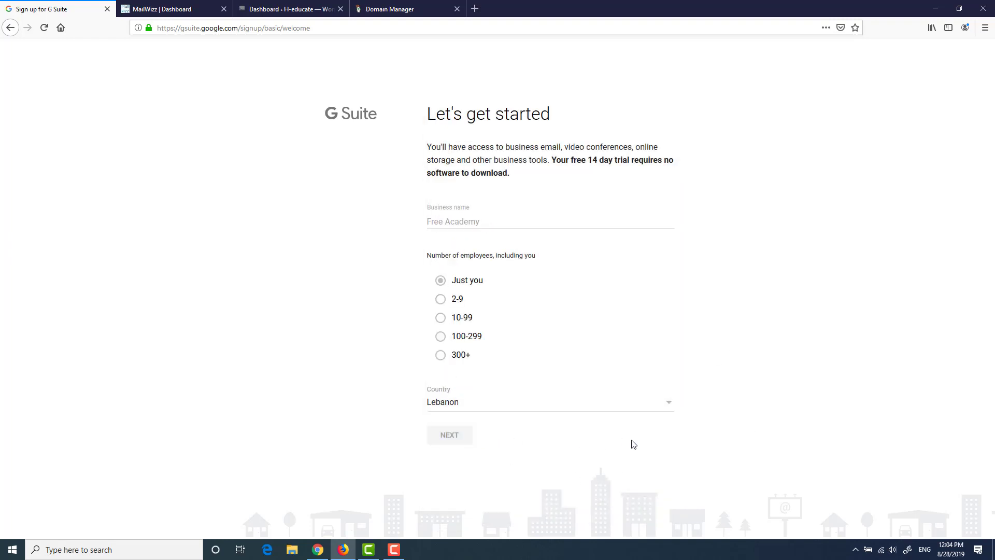
click(490, 221)
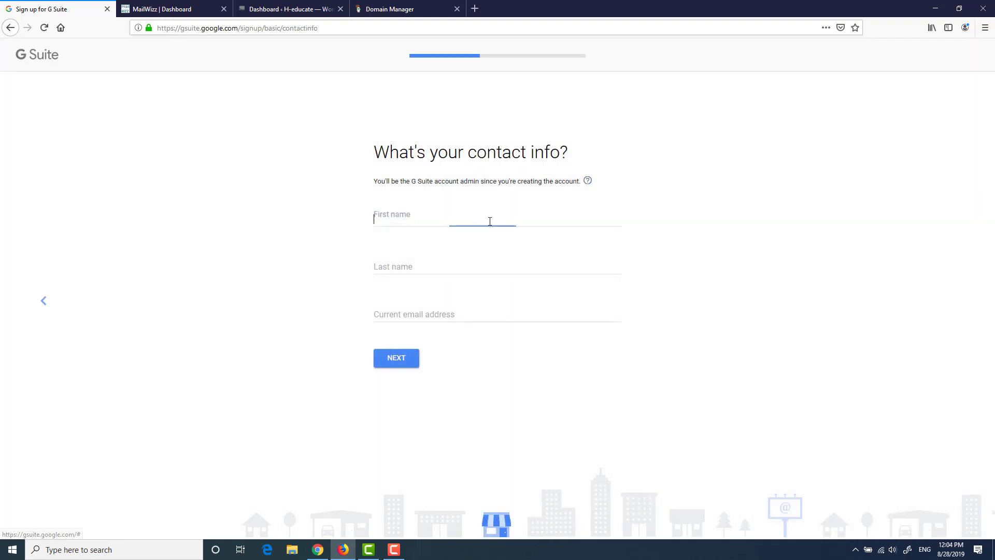
Step: Fill in the admin's last name and current e-mail address, then submit the contact details
key(Tab)
text(aboul)
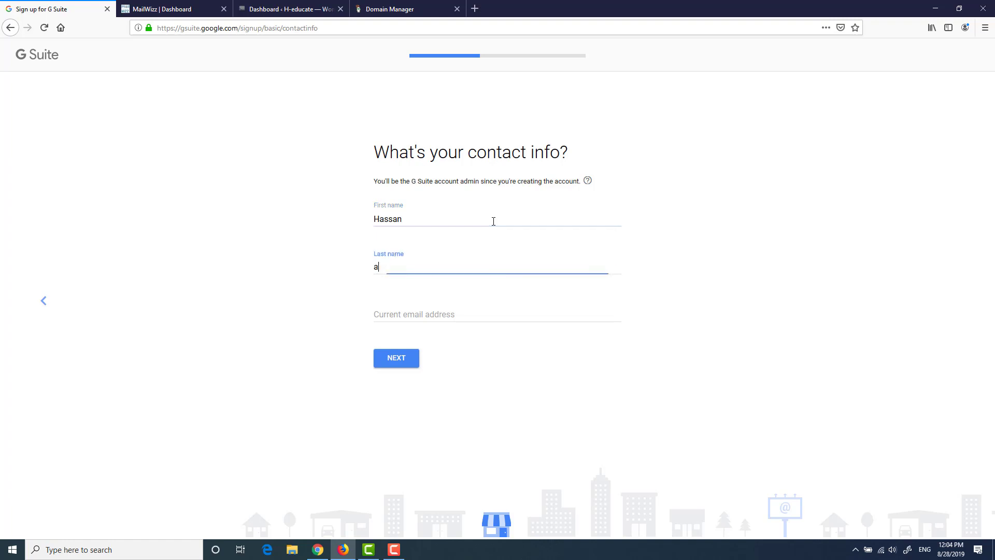
key(Tab)
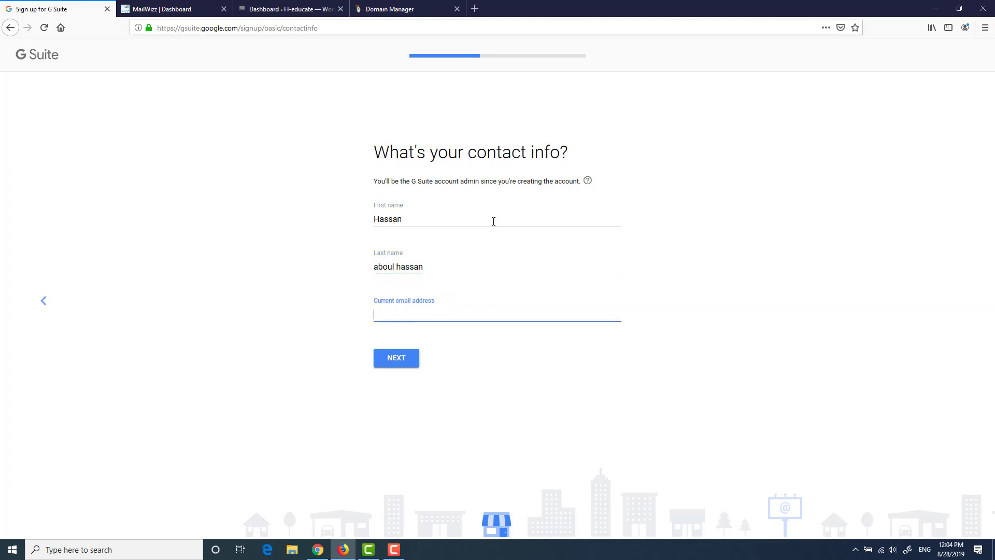
click(402, 361)
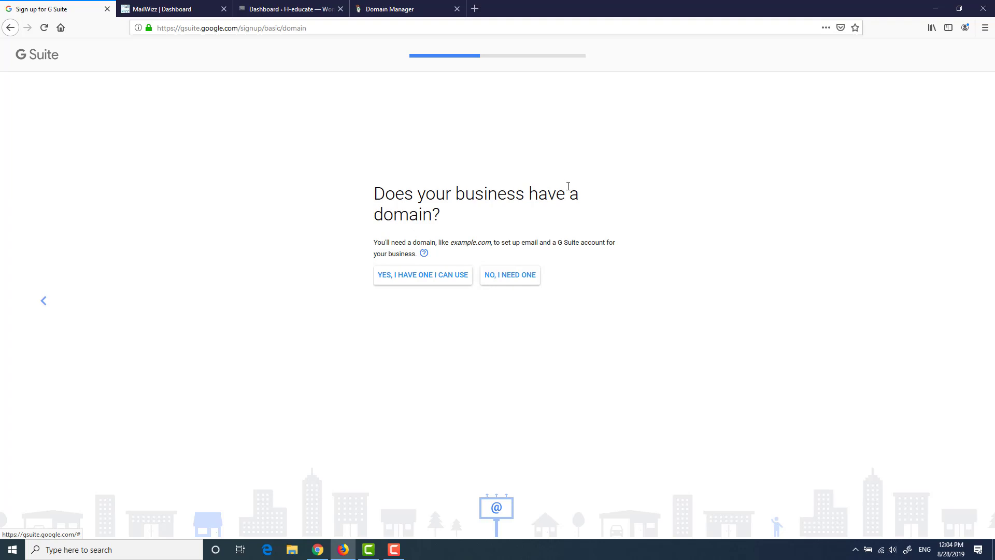
Step: Confirm the business already has a domain, after checking free-academy.com in GoDaddy
click(424, 7)
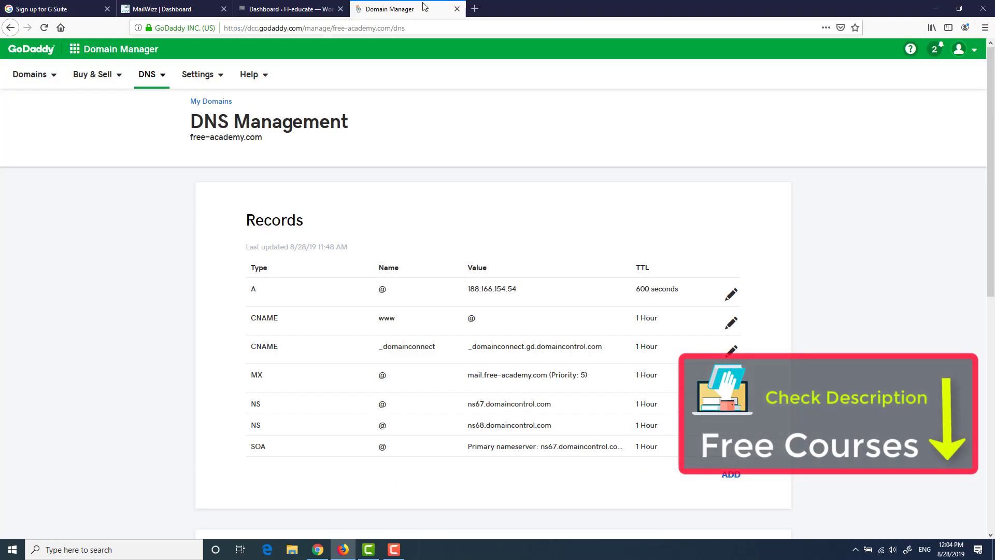
drag(289, 138, 191, 138)
click(77, 9)
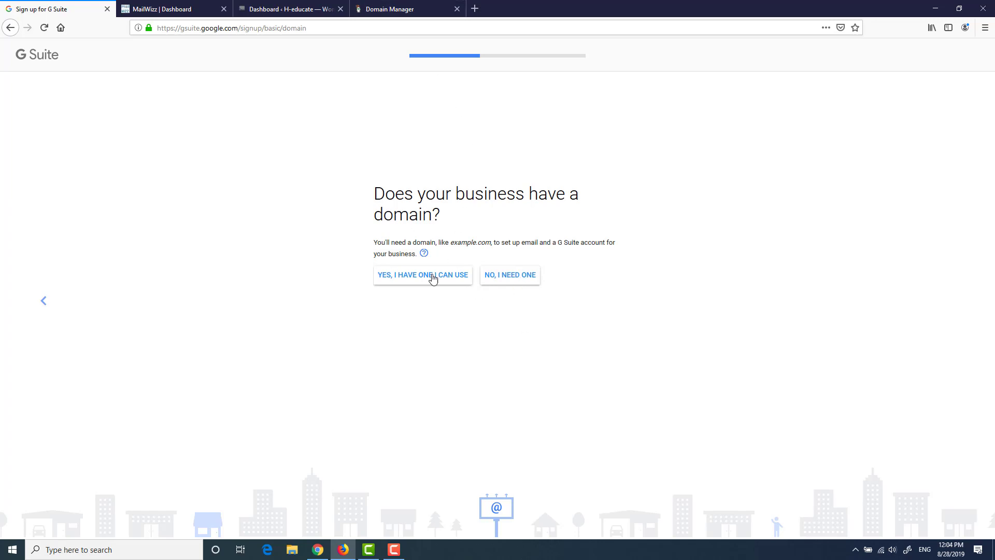
click(406, 282)
Step: Paste free-academy.com copied from GoDaddy as the domain and confirm using it for the account
click(390, 9)
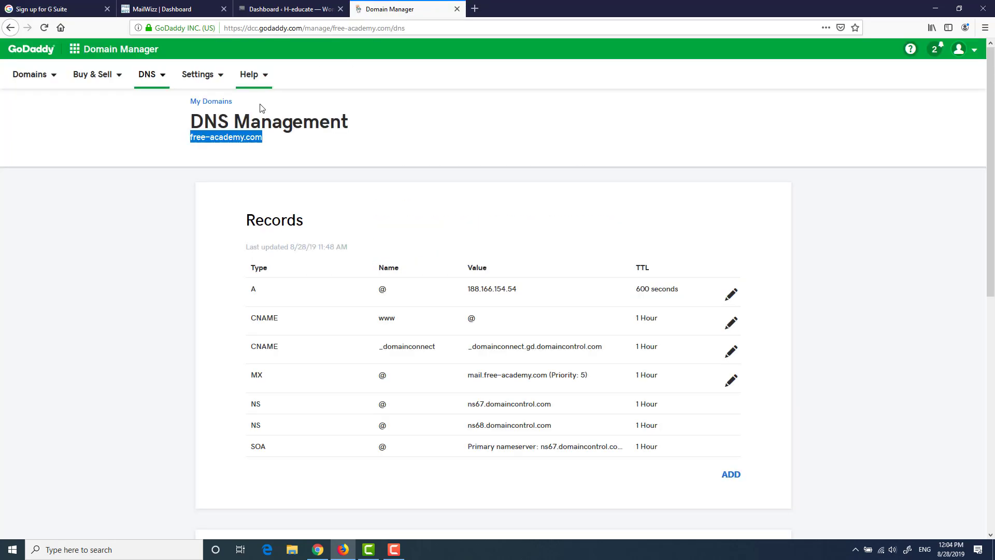
key(ctrl+c)
key(ctrl+Tab)
click(472, 277)
key(ctrl+v)
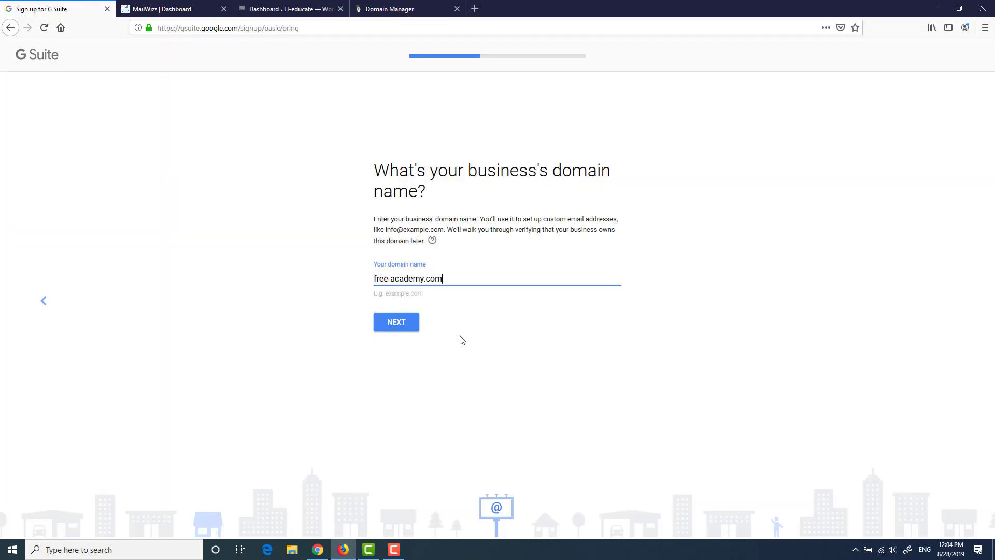
click(403, 325)
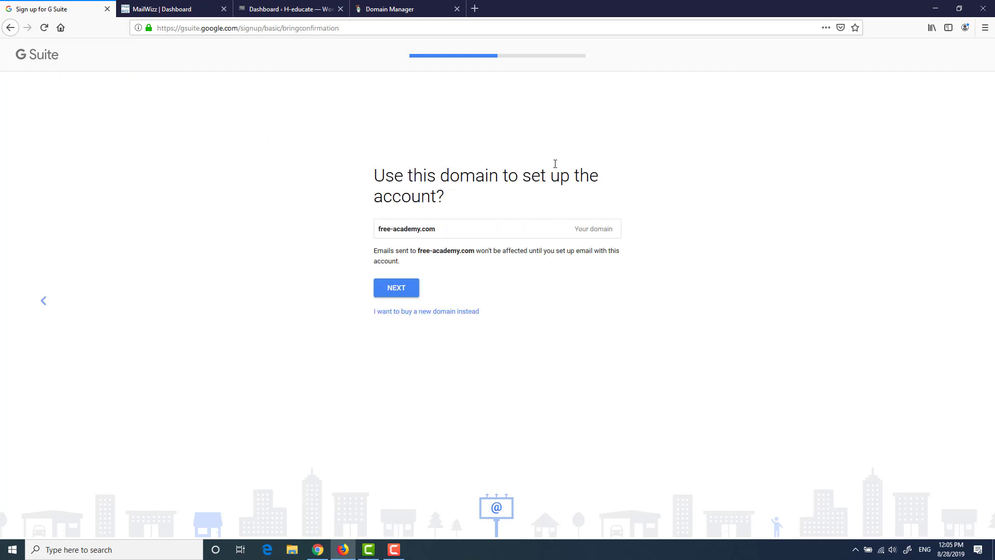
click(395, 291)
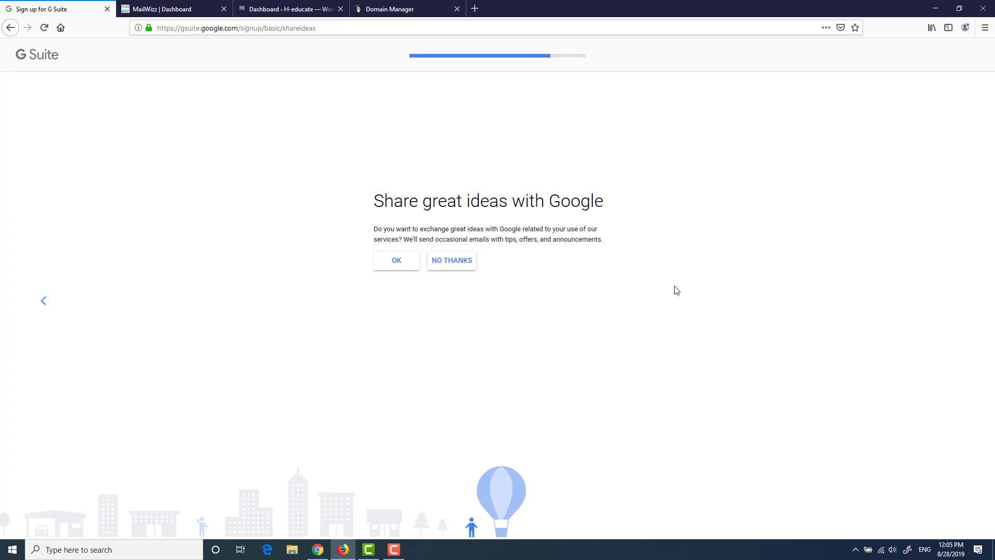
Step: Decline Google's tip emails and create the admin sign-in username and password
click(453, 261)
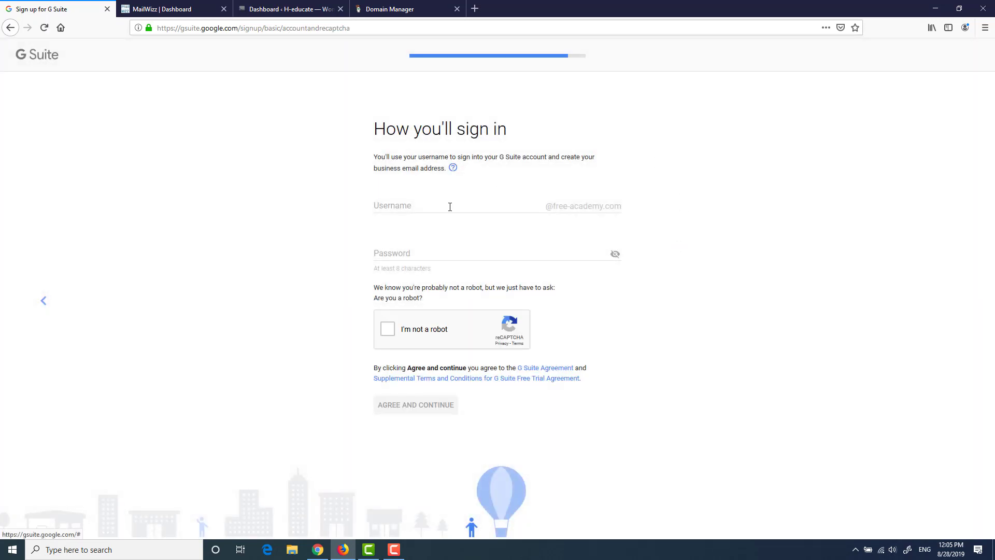
click(450, 206)
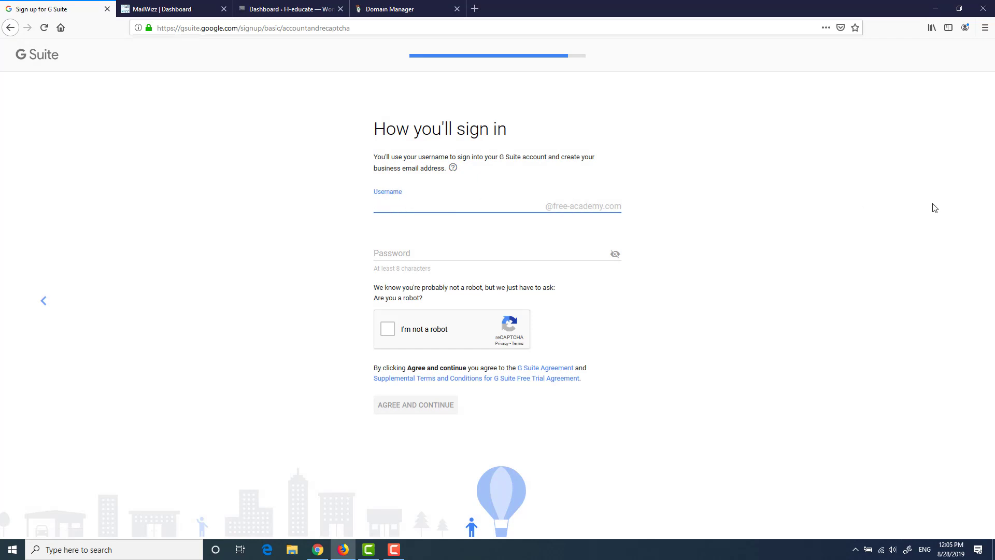
text(admin)
key(BackSpace)
key(BackSpace)
key(BackSpace)
key(BackSpace)
click(535, 258)
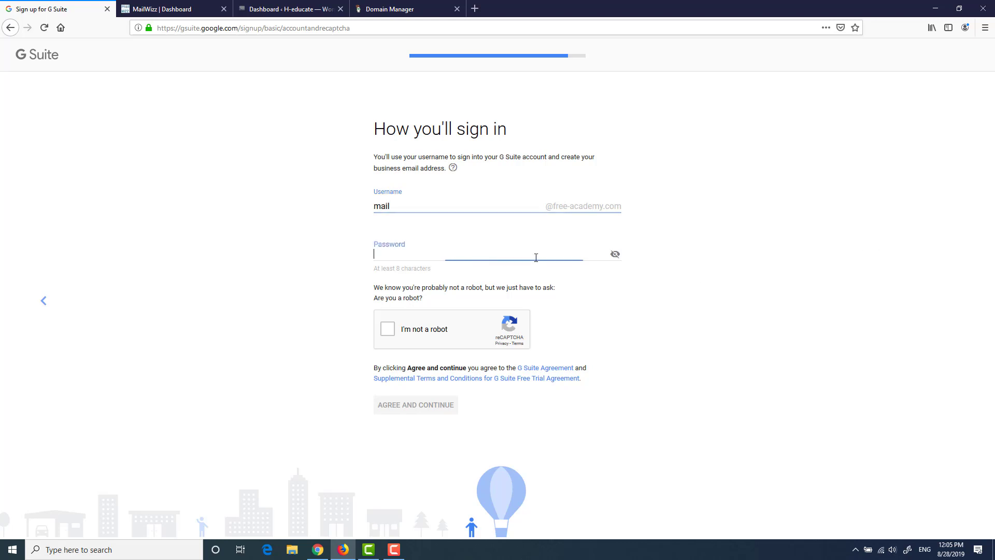
text(•••••••••••)
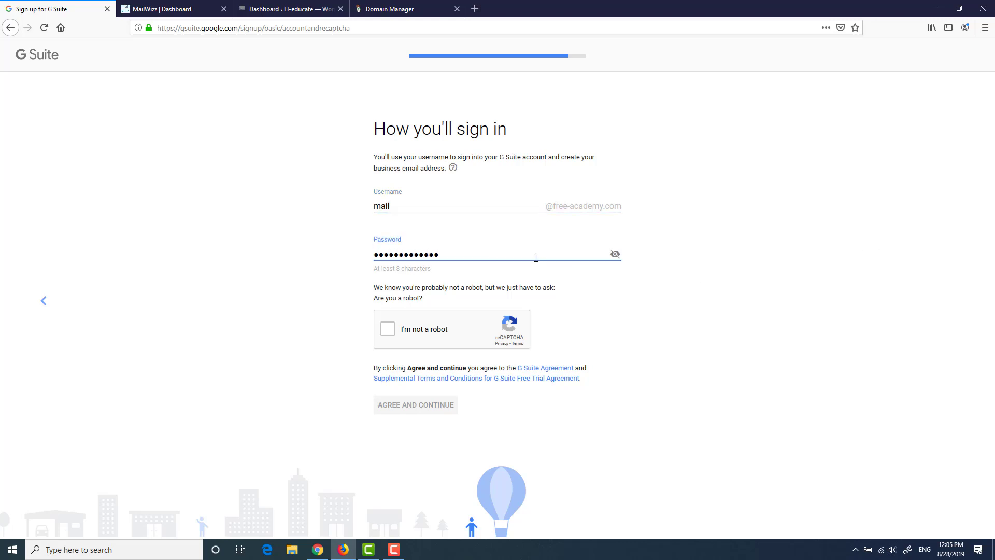
Step: Pass the 'I'm not a robot' bus challenge and agree to the terms to create the account
click(440, 334)
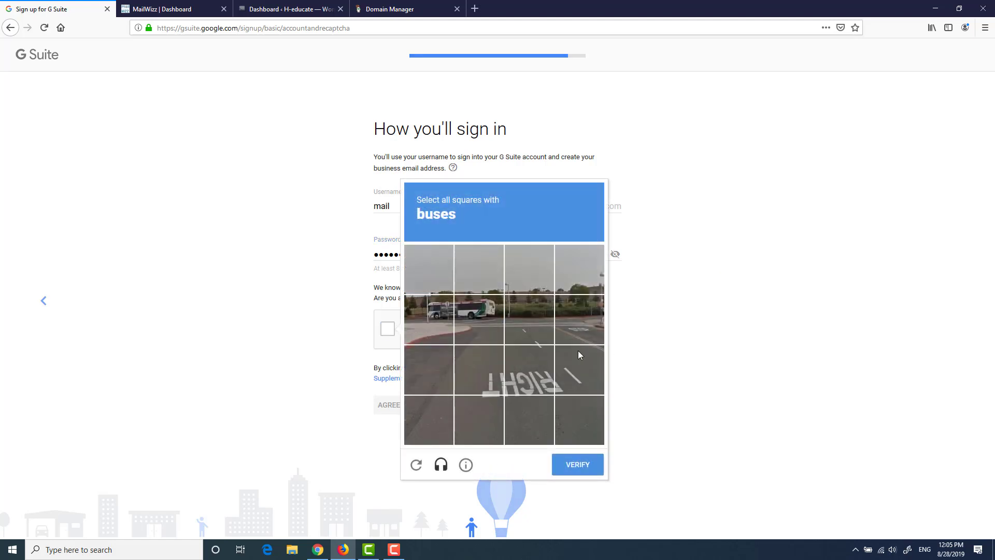
click(479, 320)
click(443, 321)
click(601, 461)
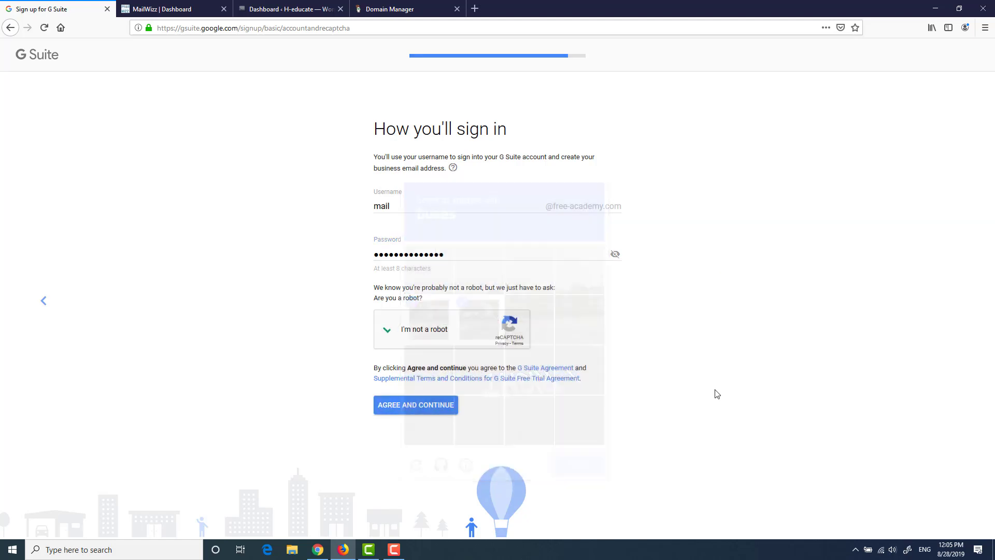
click(410, 410)
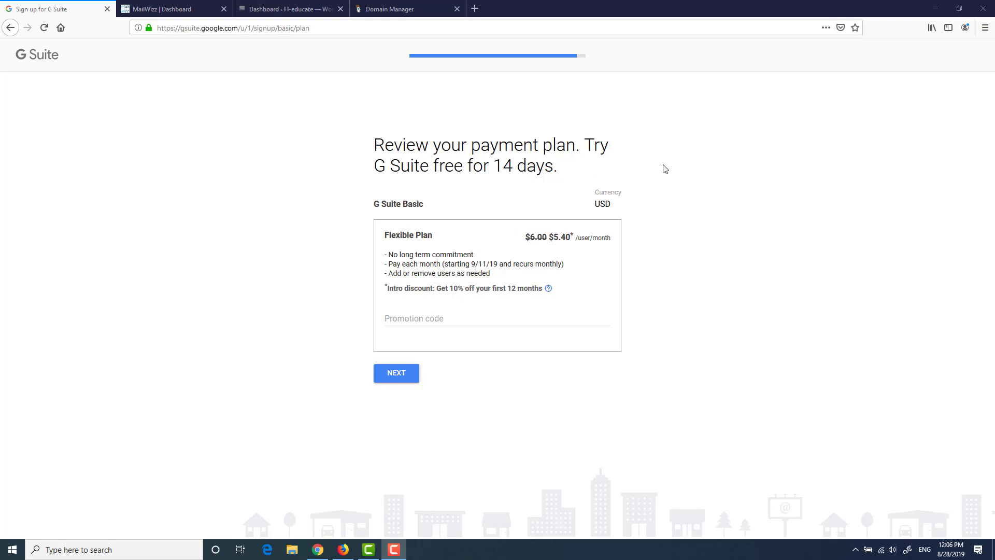
Step: Accept the Flexible Plan and enter Beirut as the business city at checkout
click(411, 374)
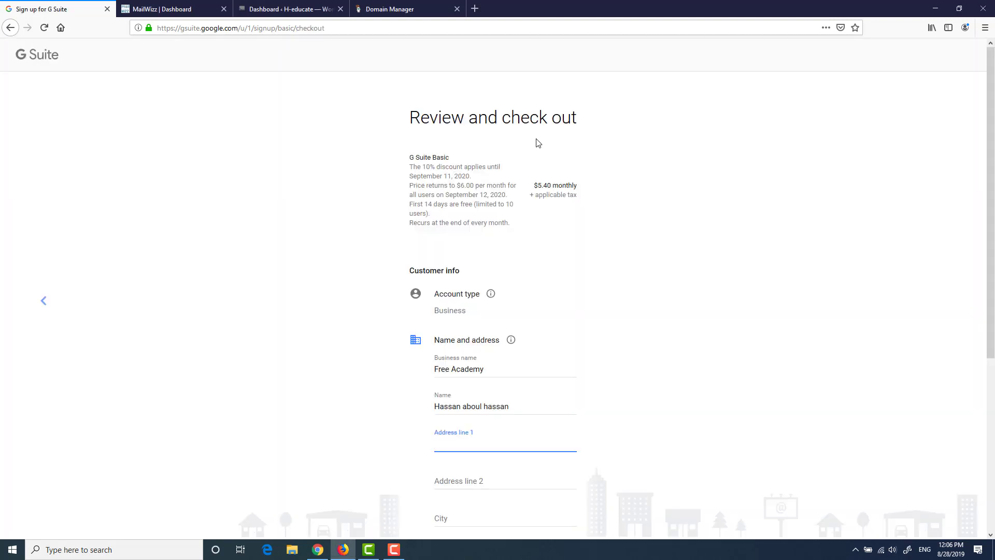
scroll(557, 164, down, 3)
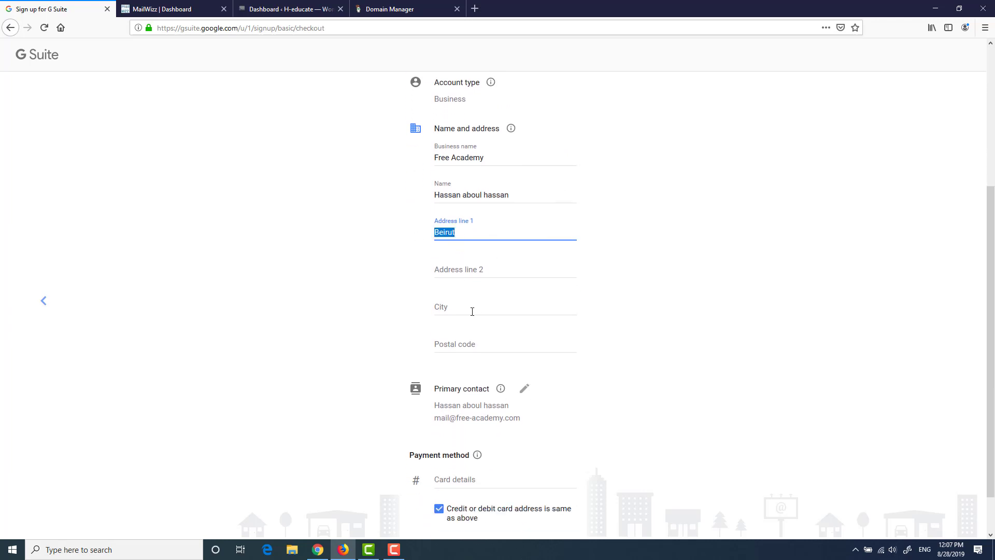
click(521, 311)
key(ctrl+v)
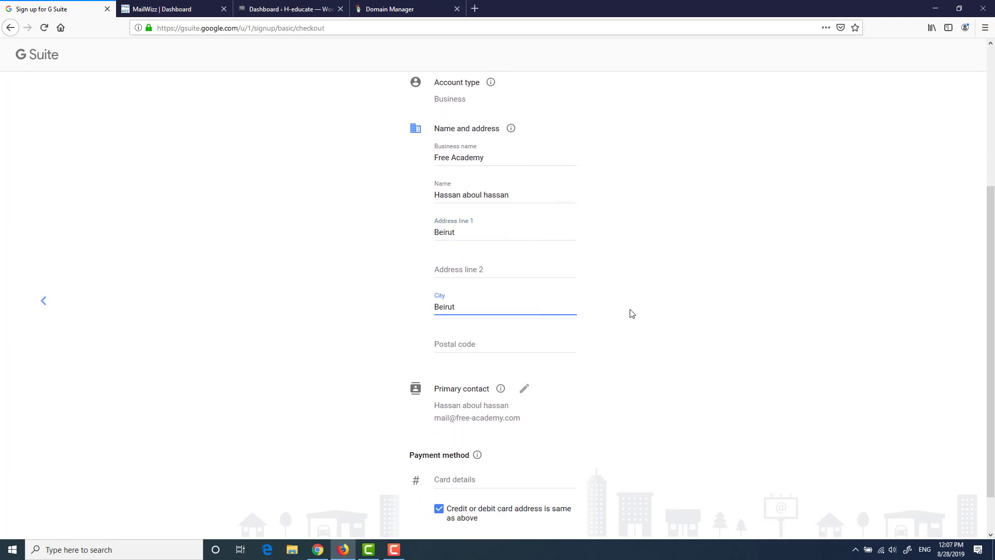
click(633, 311)
scroll(635, 312, down, 1)
Step: Enter postal code 1001, open the card details, and submit the checkout
click(527, 291)
text(1001)
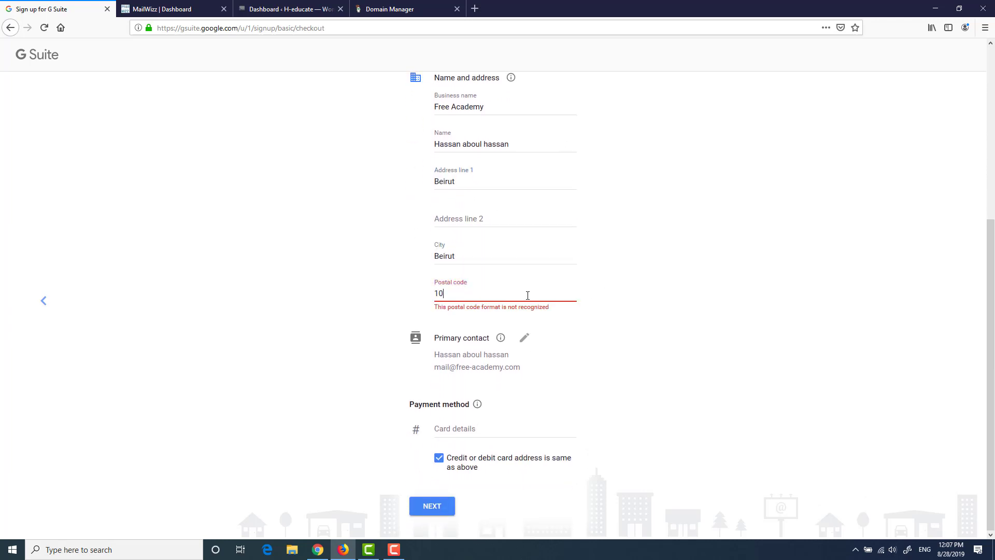
click(624, 302)
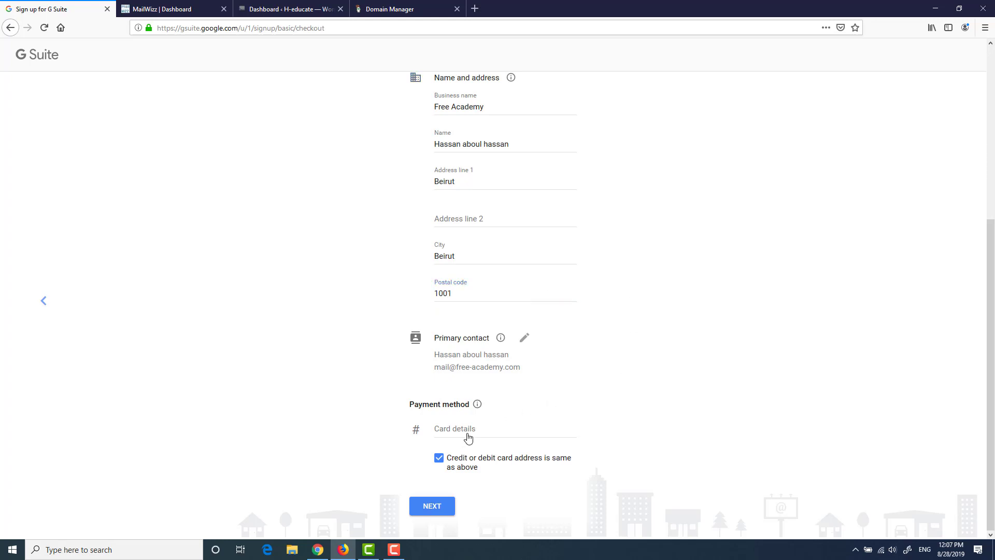
click(509, 436)
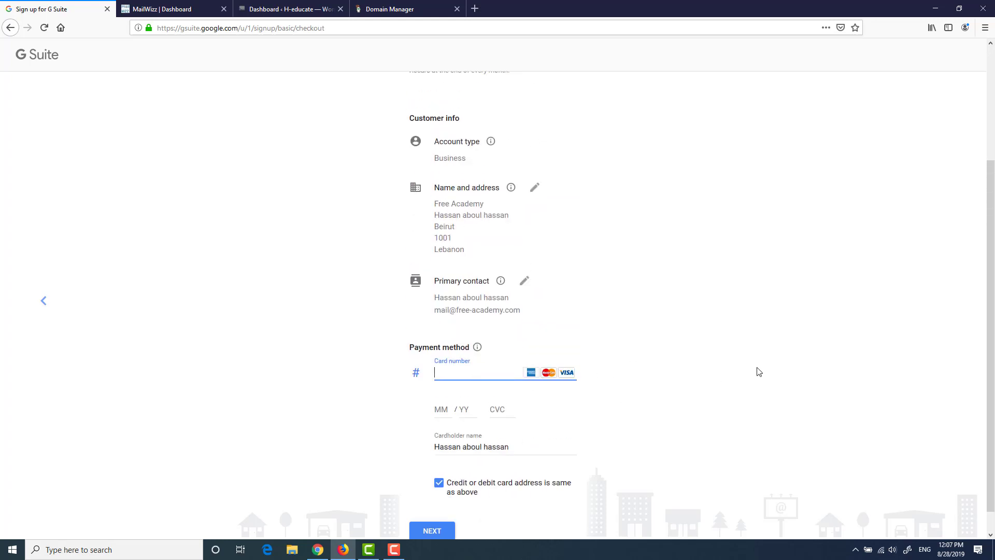
scroll(759, 372, down, 1)
click(439, 508)
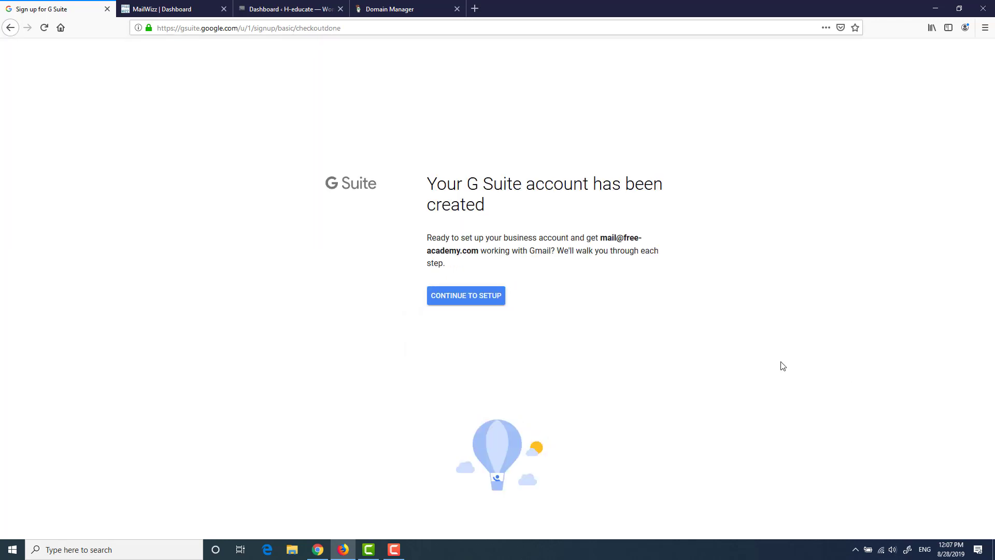
Step: Continue to setup and tick 'I added all user email addresses' under Add people, then proceed
click(474, 296)
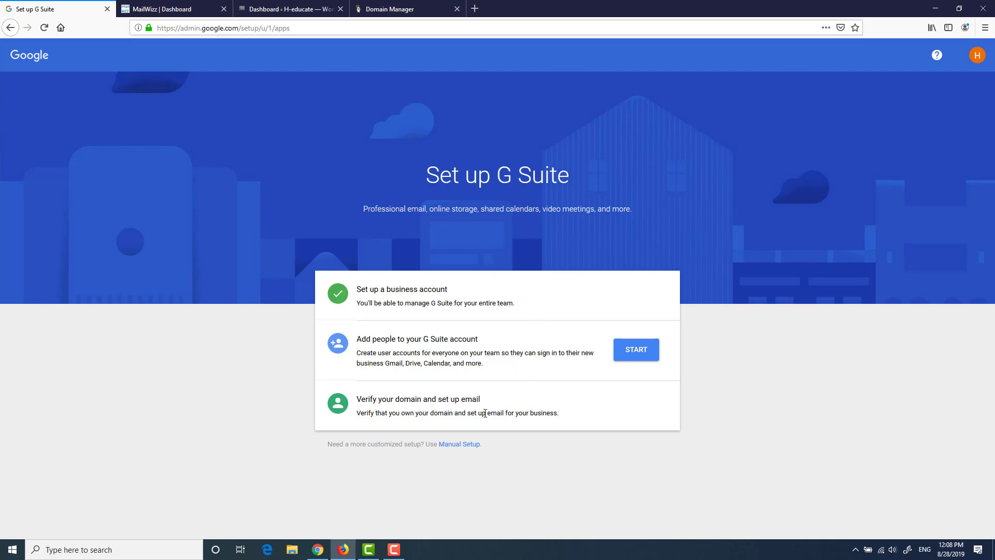
click(629, 348)
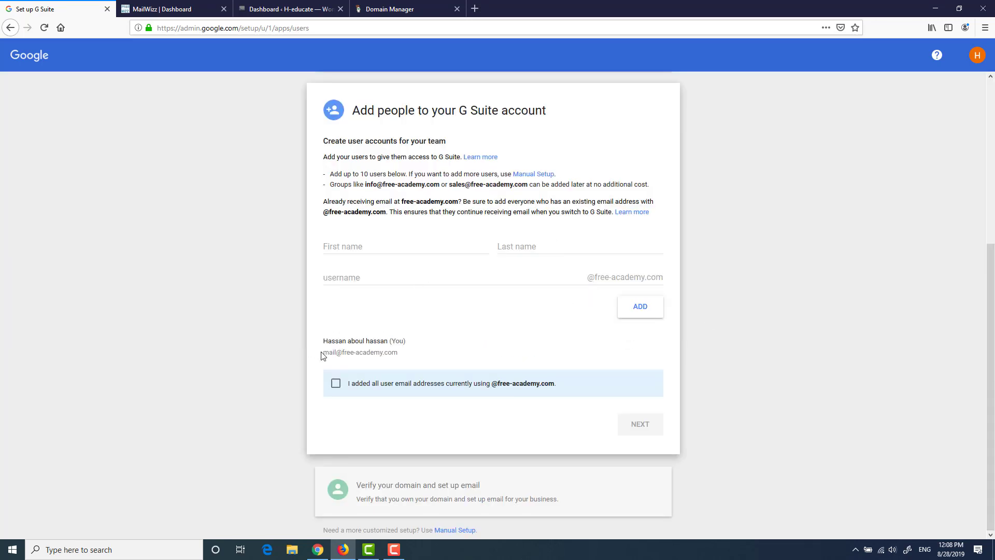
click(336, 384)
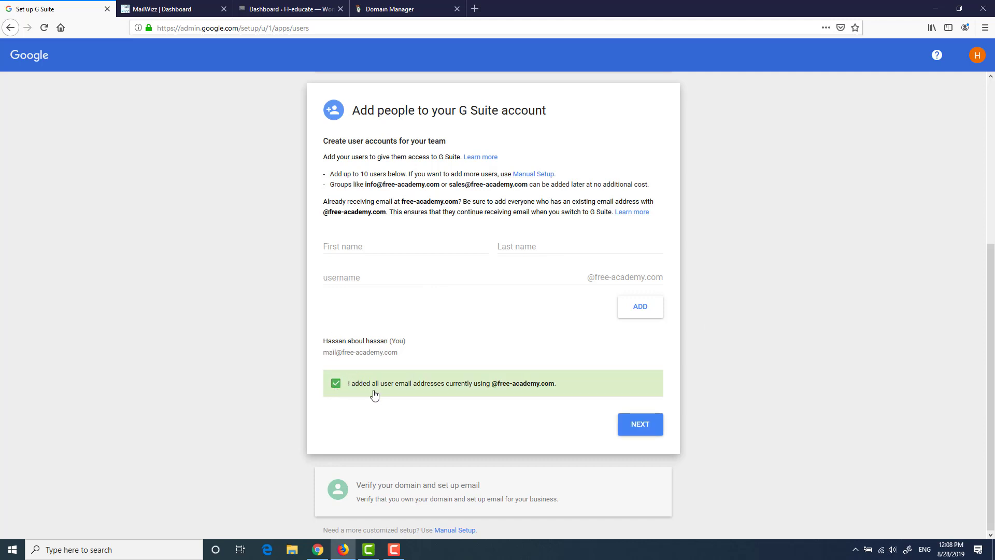
click(647, 425)
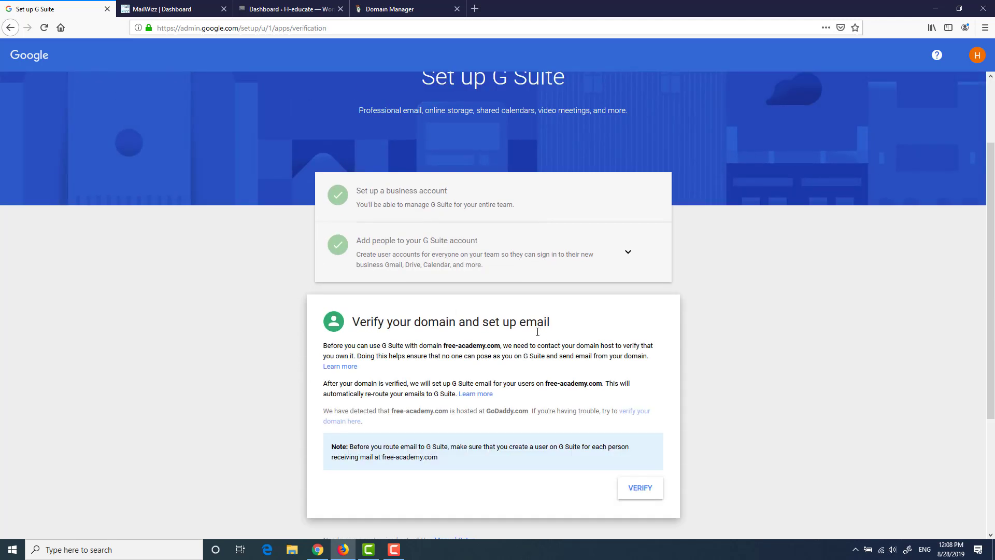
Step: Verify free-academy.com by authorizing Google's DNS changes in the GoDaddy popup, then view the records
scroll(645, 374, down, 1)
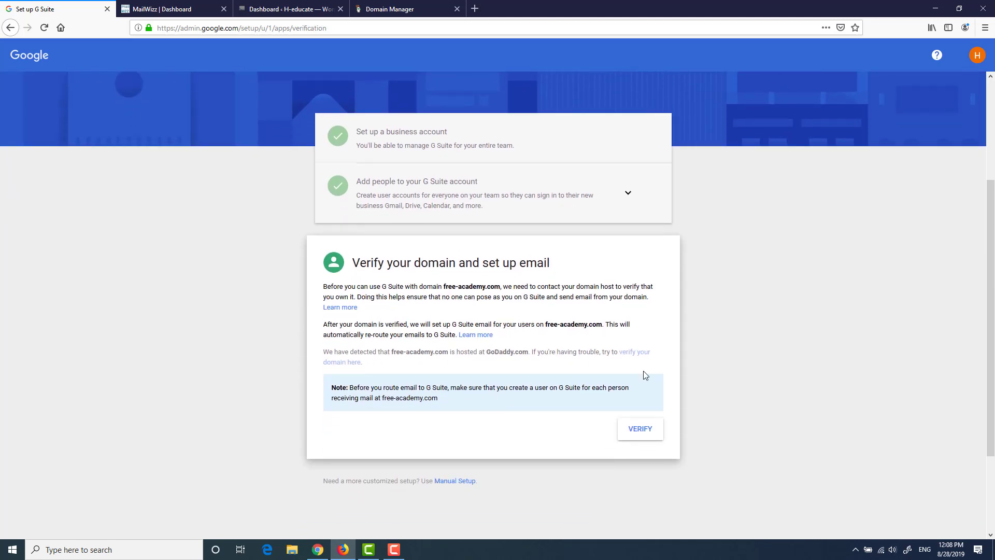
click(643, 433)
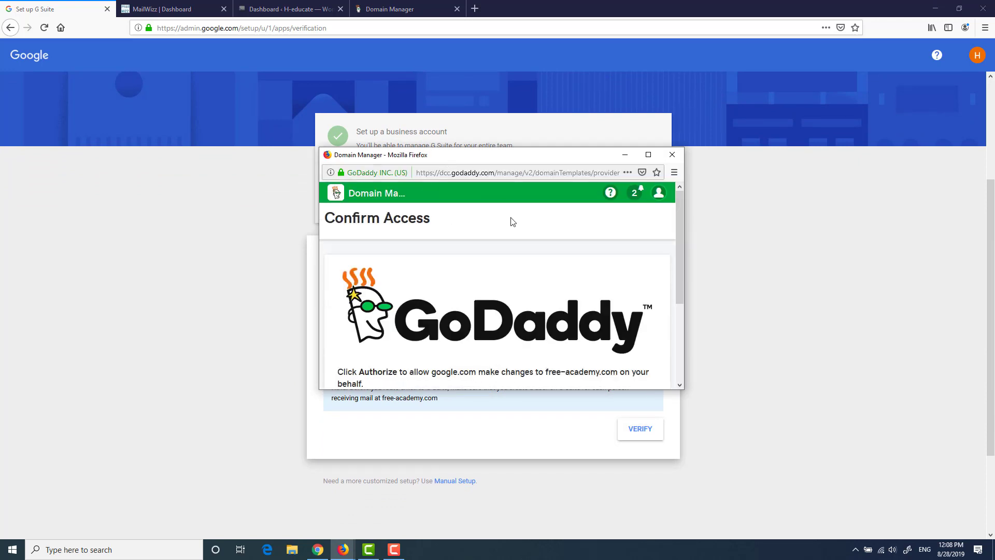
scroll(518, 236, down, 3)
click(490, 309)
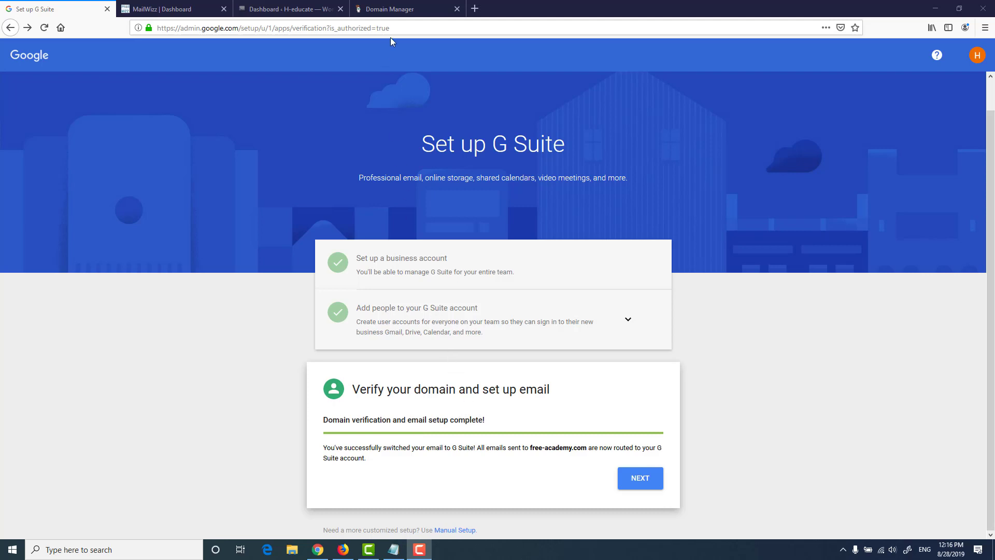
click(396, 10)
scroll(818, 214, up, 2)
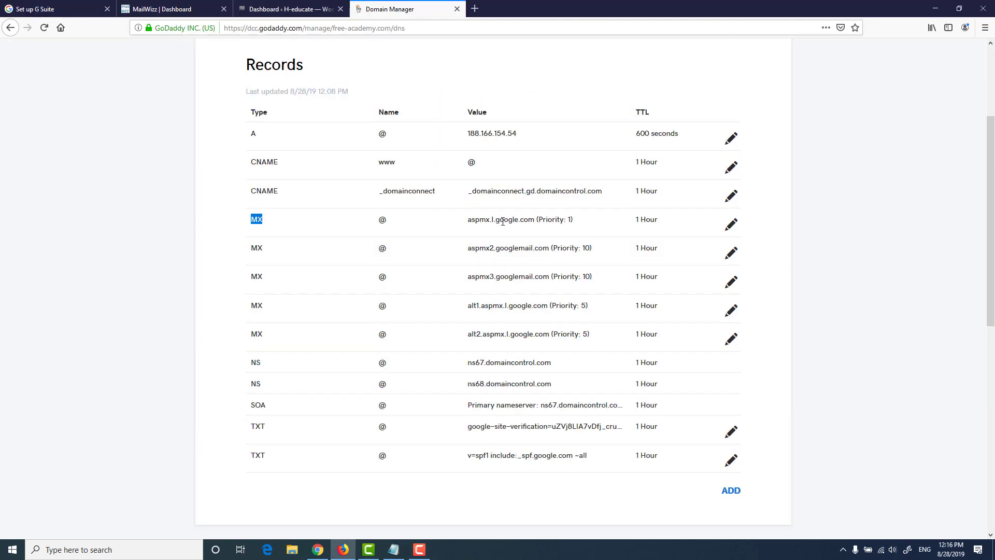
drag(436, 219, 588, 220)
click(588, 220)
drag(578, 455, 475, 455)
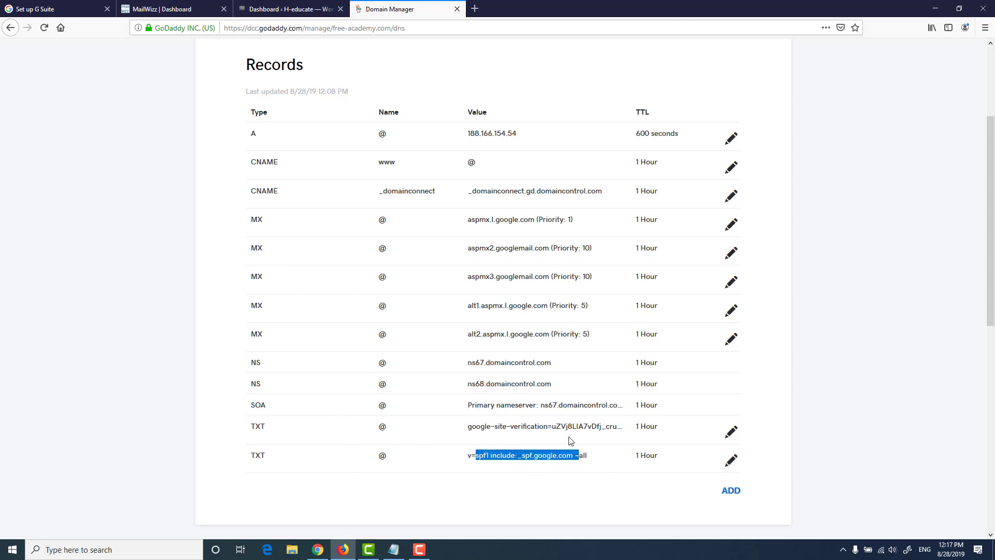
scroll(500, 361, up, 3)
scroll(580, 305, up, 2)
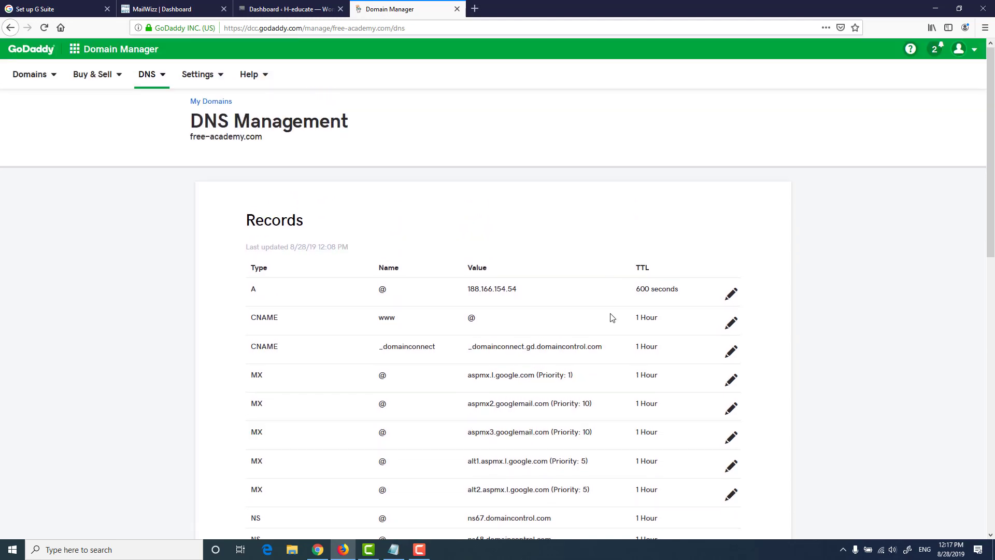
click(66, 9)
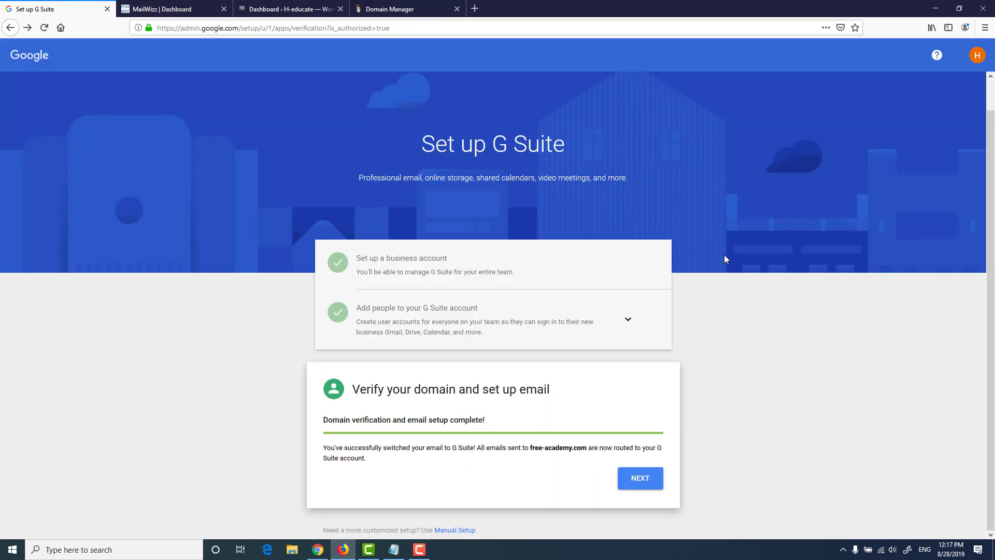
Step: Continue past the completed verification and choose the G Suite Basic plan at $6.00/user/month
click(641, 478)
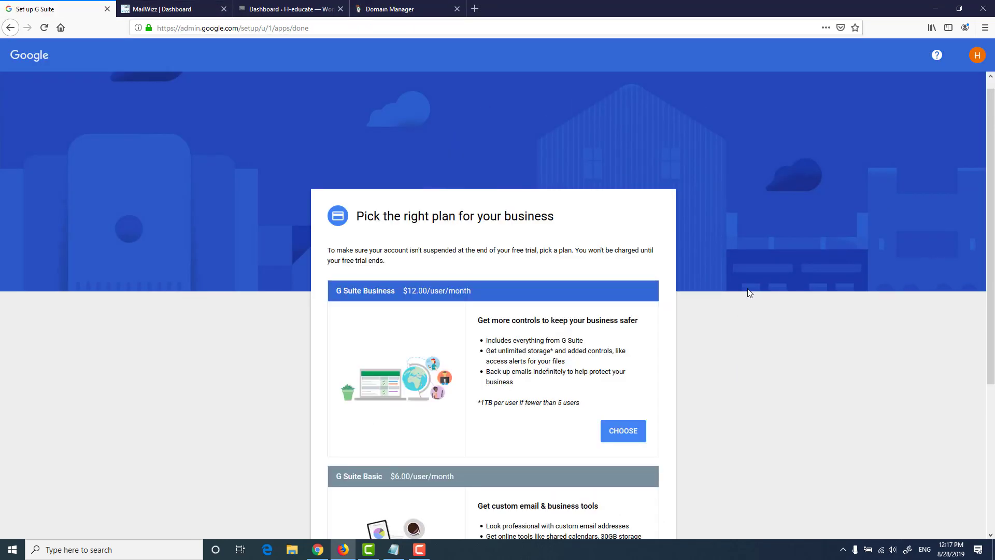
scroll(772, 264, down, 1)
scroll(772, 249, up, 1)
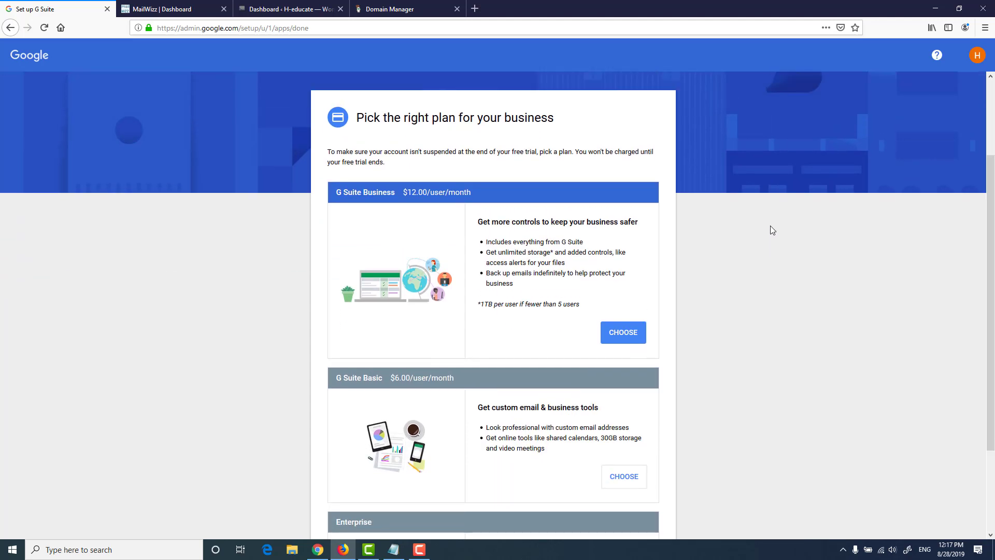
scroll(804, 233, down, 2)
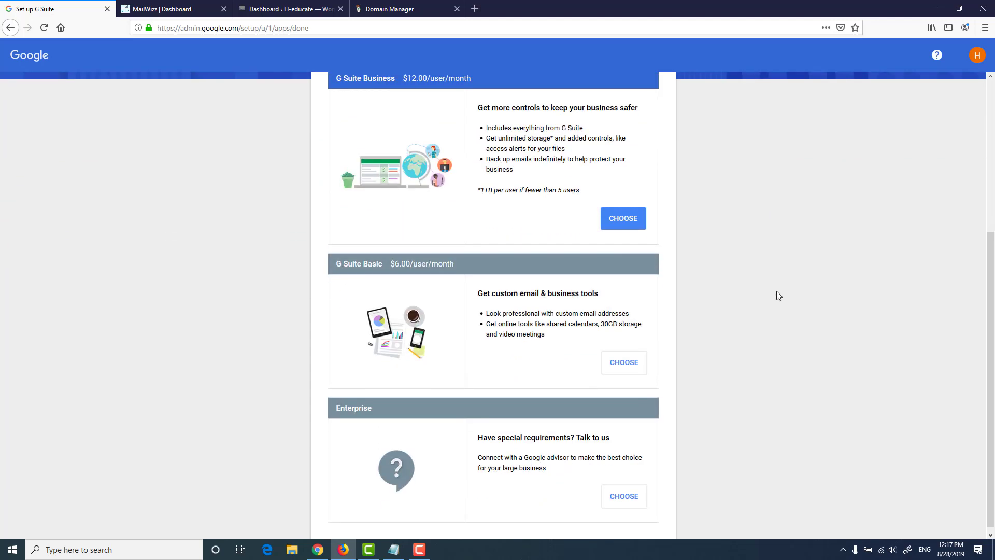
click(627, 362)
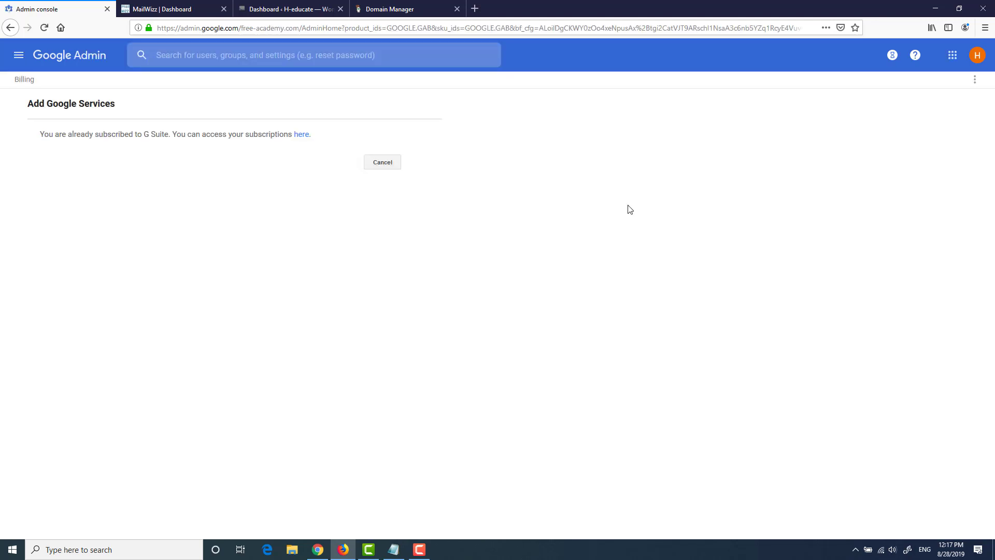
Step: Launch Gmail from the Google apps grid in the Admin console
click(19, 54)
click(977, 56)
click(959, 56)
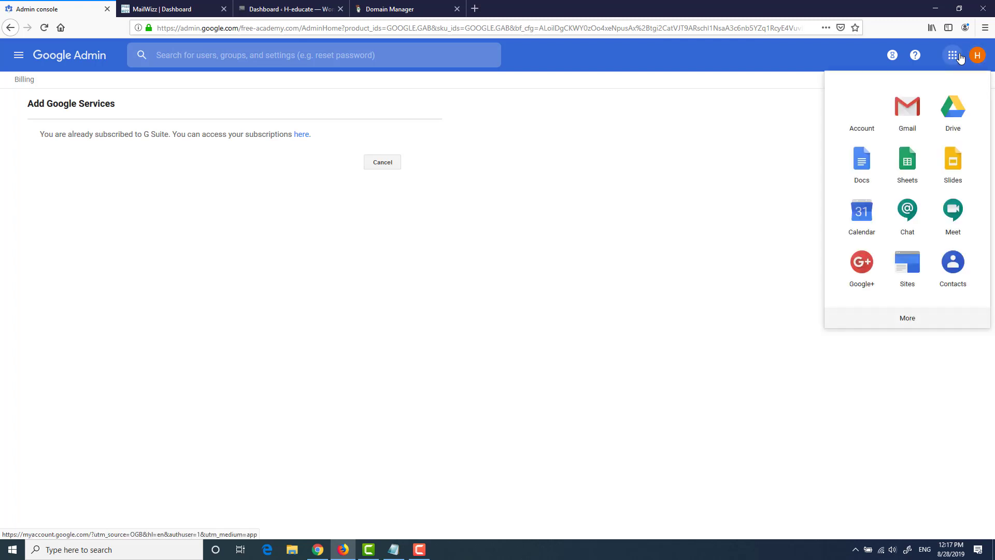
click(904, 108)
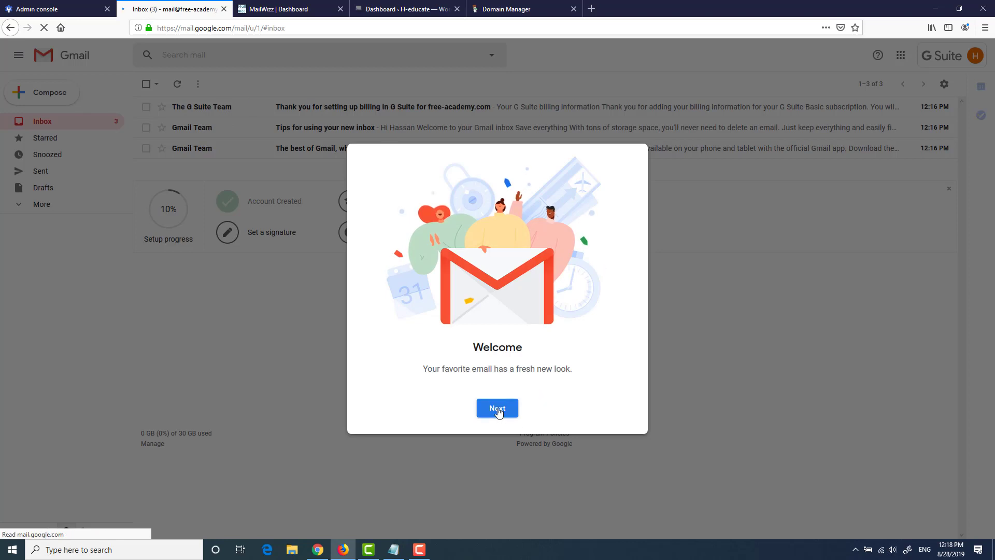
Step: Finish the Gmail welcome tour, keep the default view, and check the signed-in account details
click(499, 409)
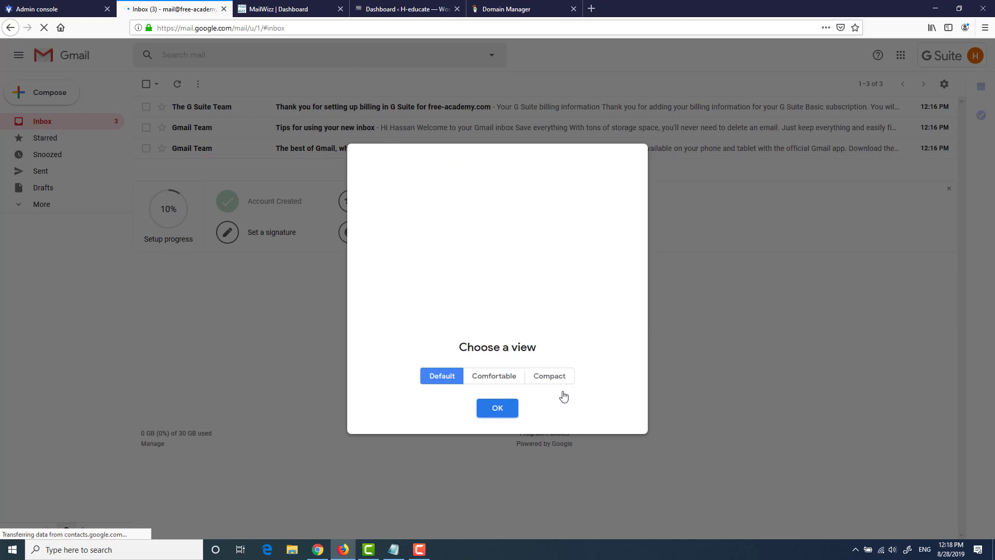
click(497, 408)
click(975, 57)
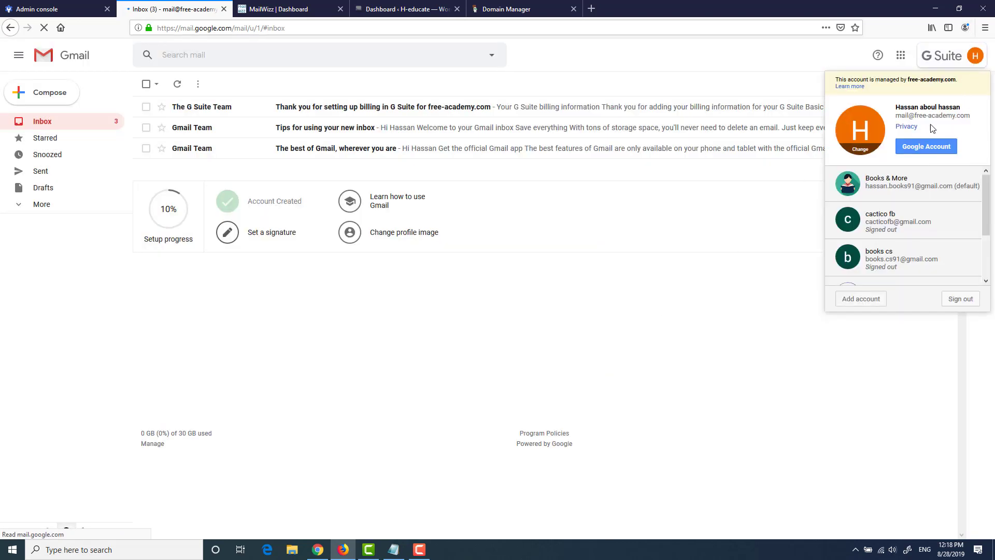
drag(967, 116, 925, 116)
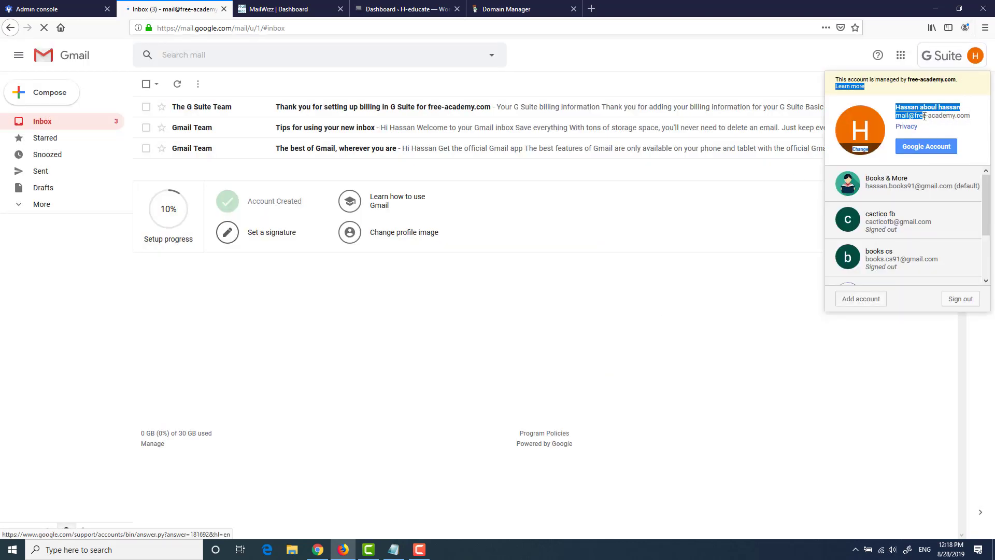
click(637, 314)
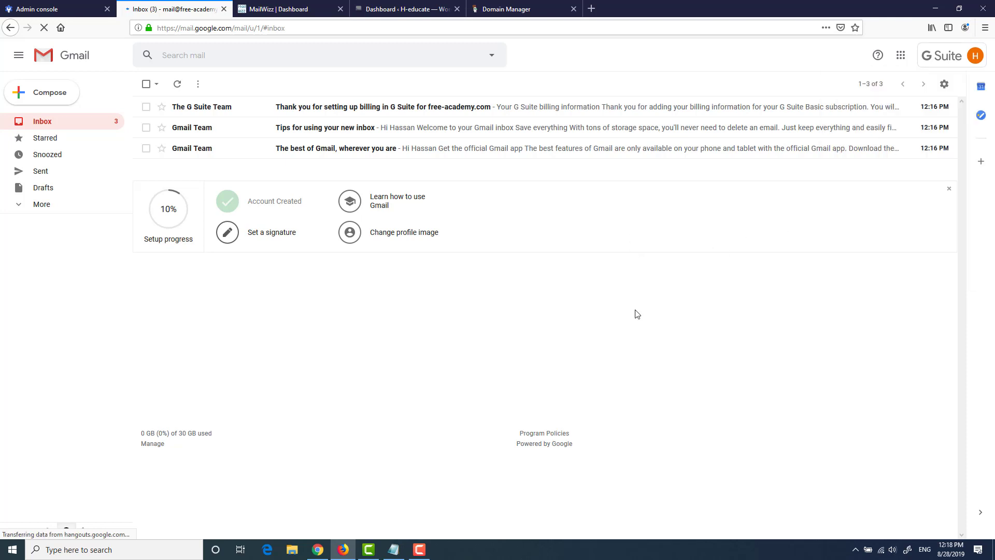
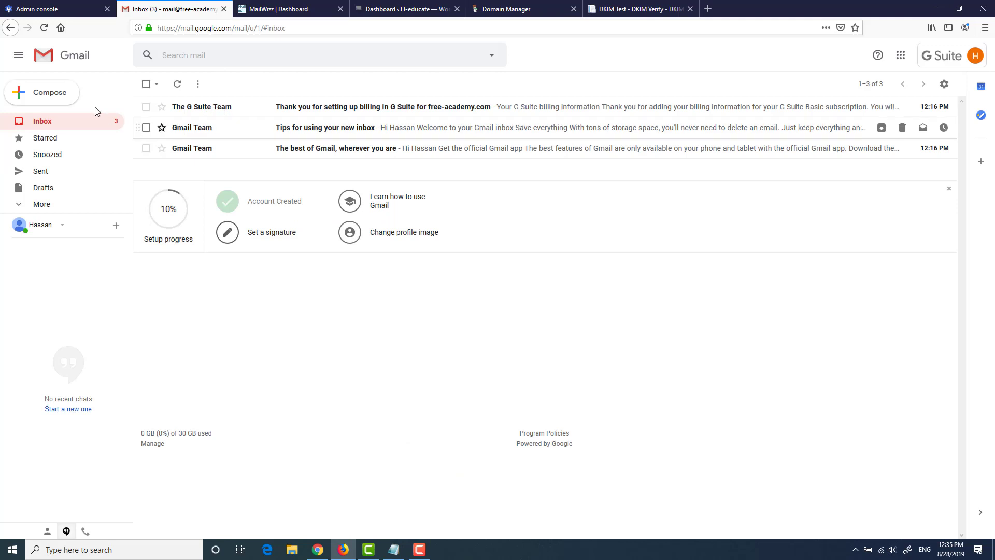
Step: Send a 'testing for Dkim' email to the pasted appmaildev test address and view the DKIM Test results
click(60, 98)
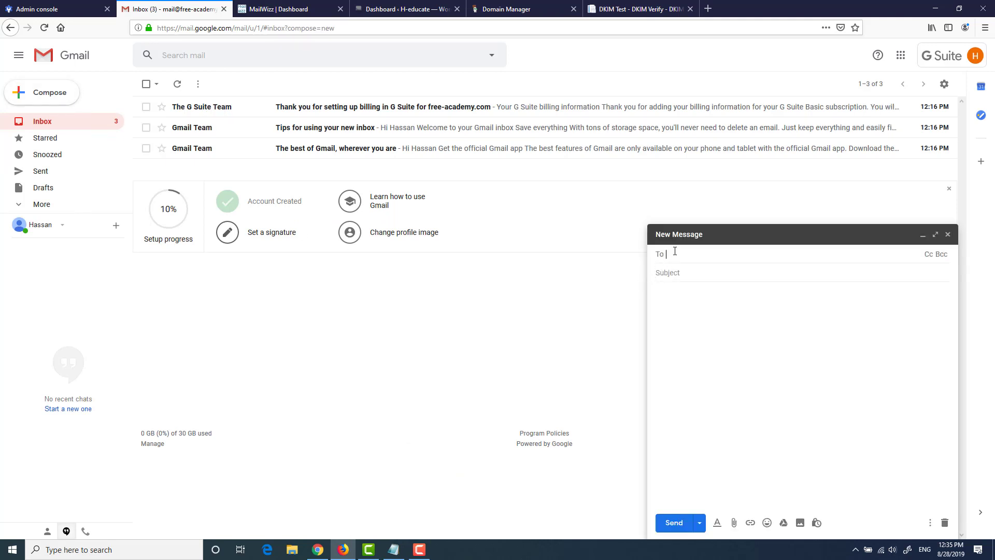
key(ctrl+v)
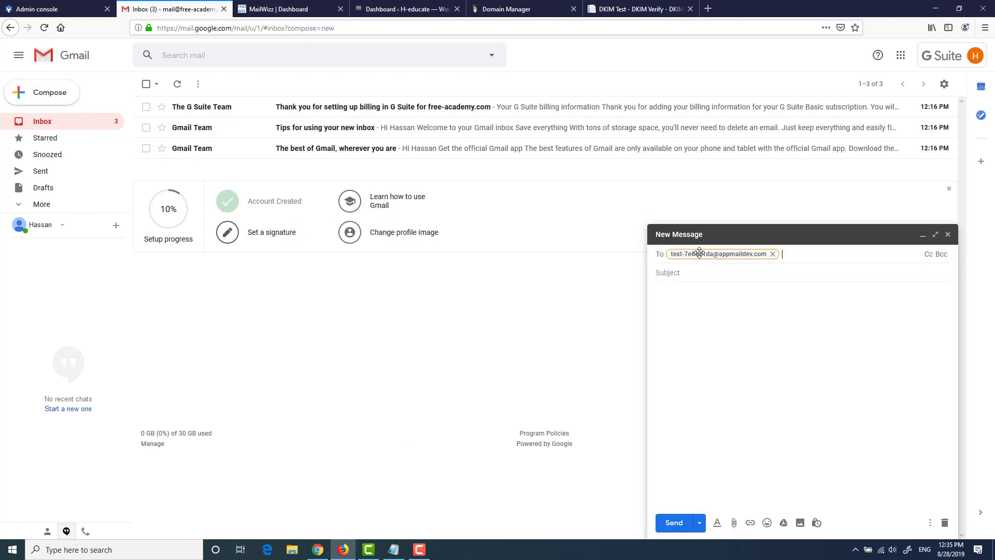
click(709, 272)
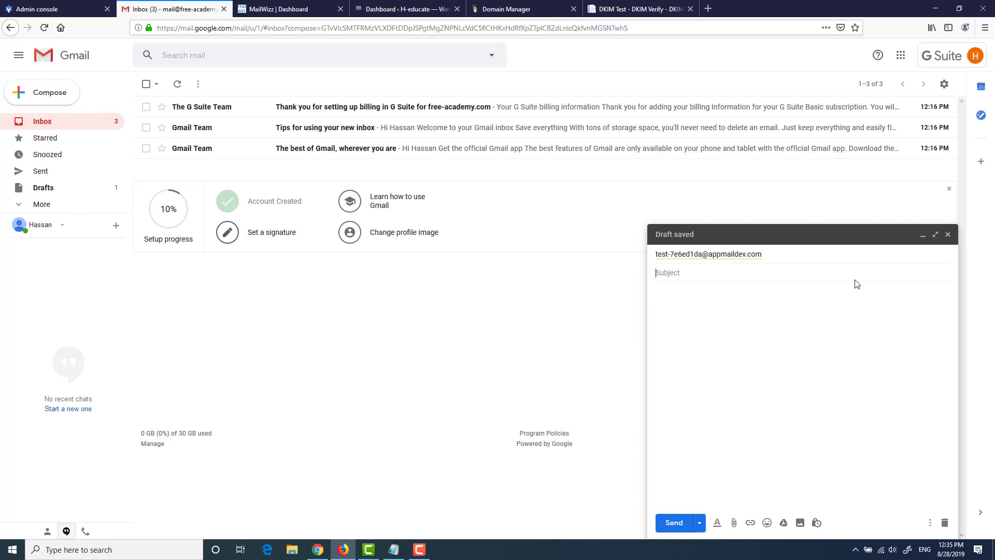
text(testing for Dkim)
key(Tab)
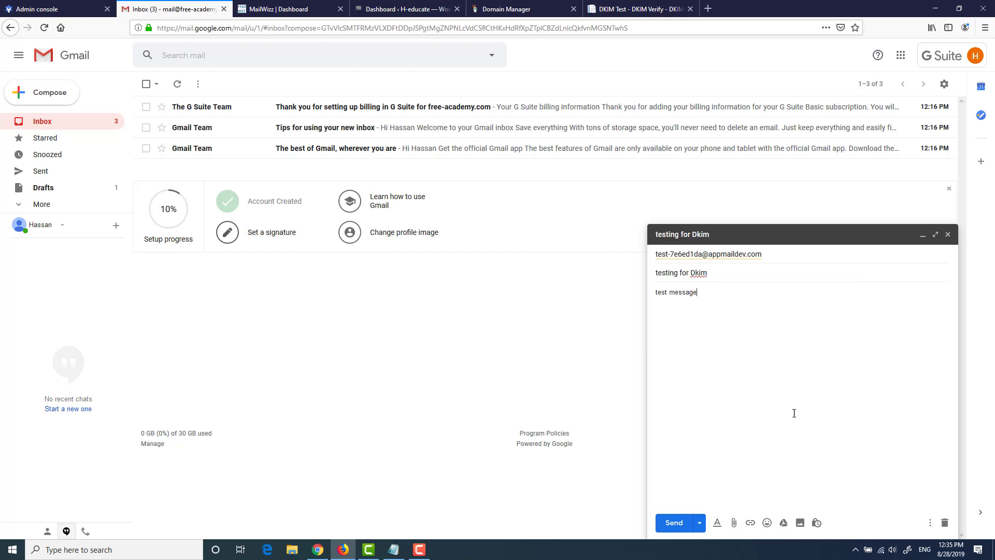
click(673, 523)
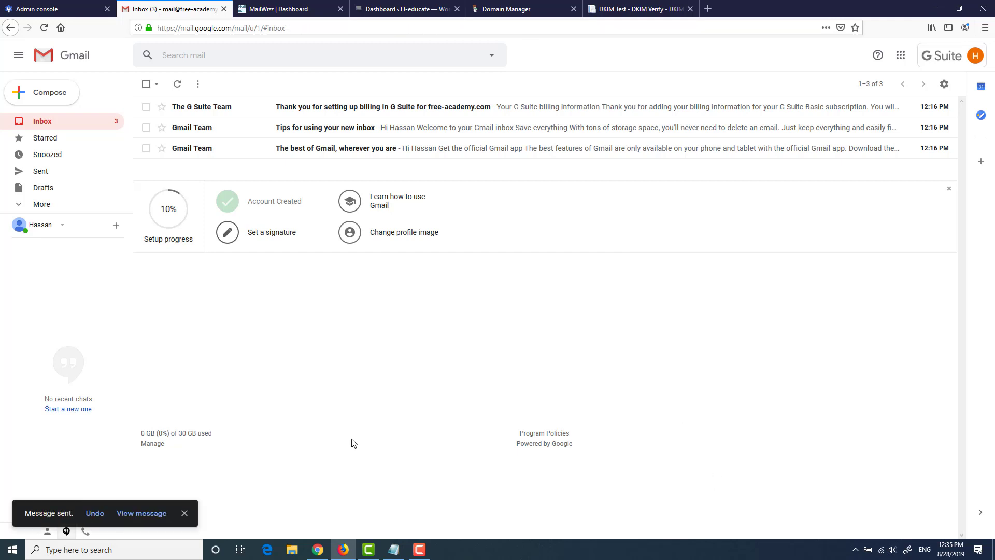
click(611, 10)
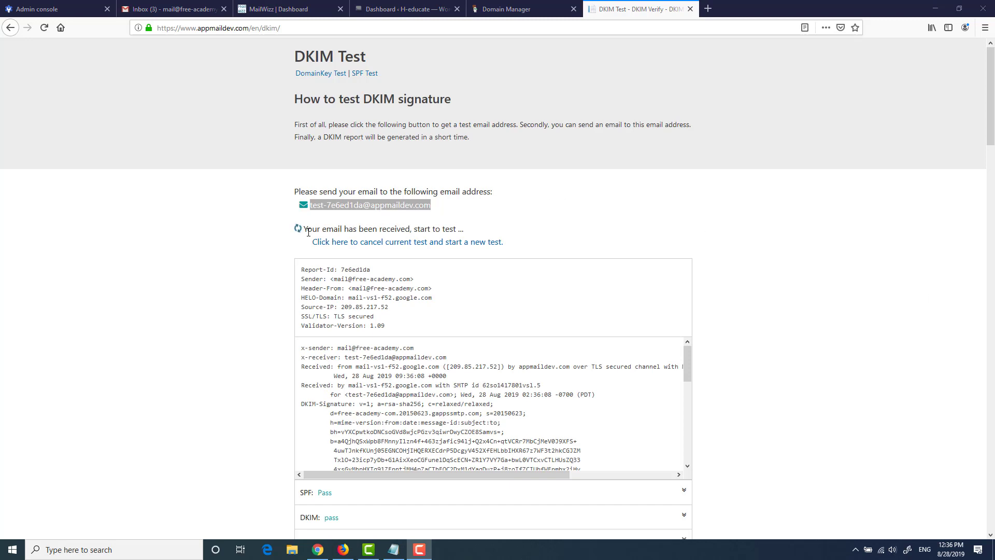
Step: Review the DKIM report showing SPF Pass, DKIM pass and DMARC none
scroll(788, 229, down, 5)
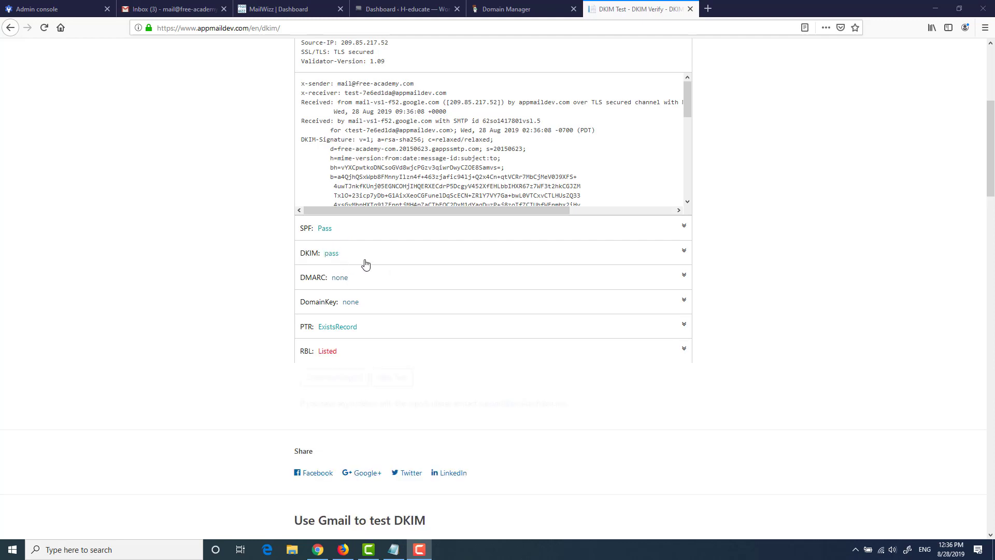
scroll(339, 243, down, 1)
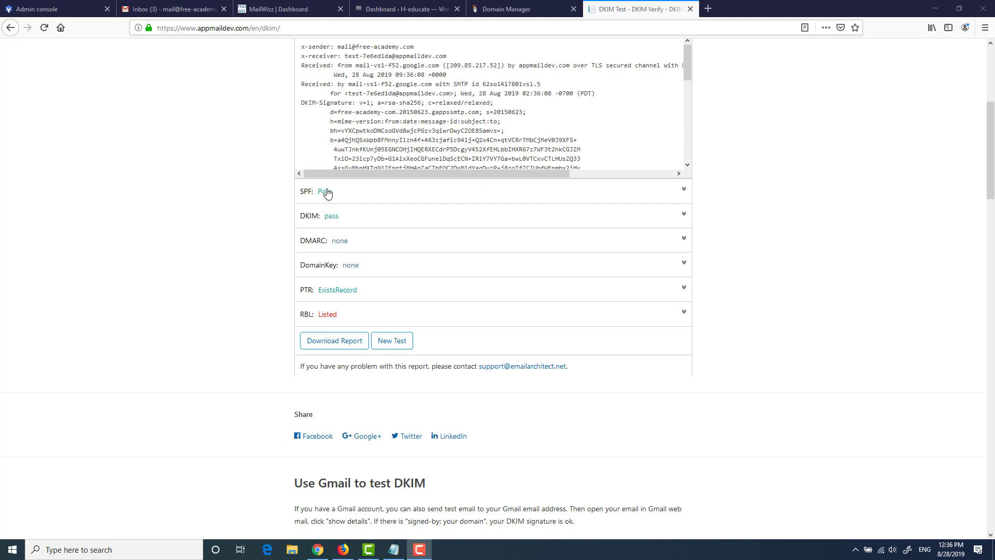
scroll(814, 300, up, 3)
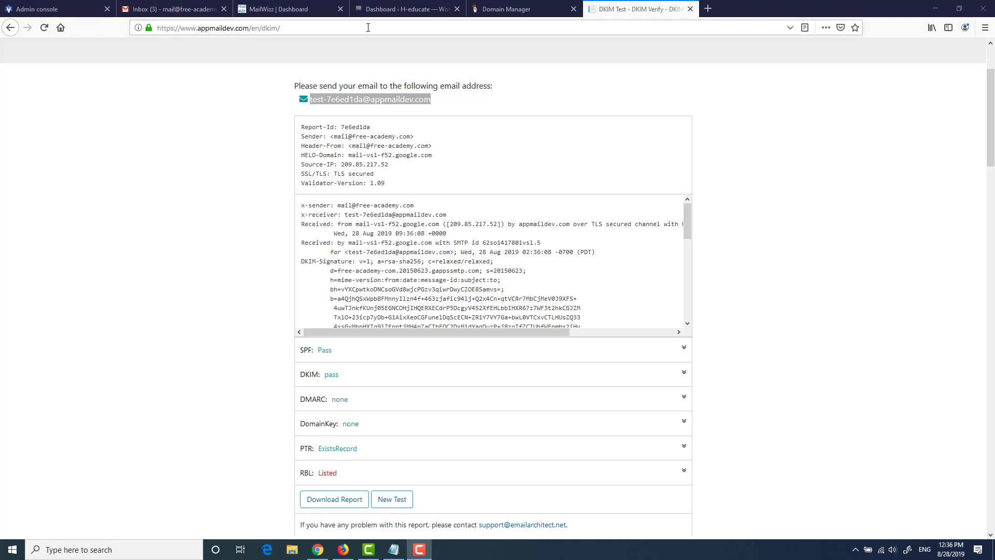
Step: Check the GoDaddy DNS records, then start a new message in Gmail
click(506, 9)
scroll(692, 197, down, 4)
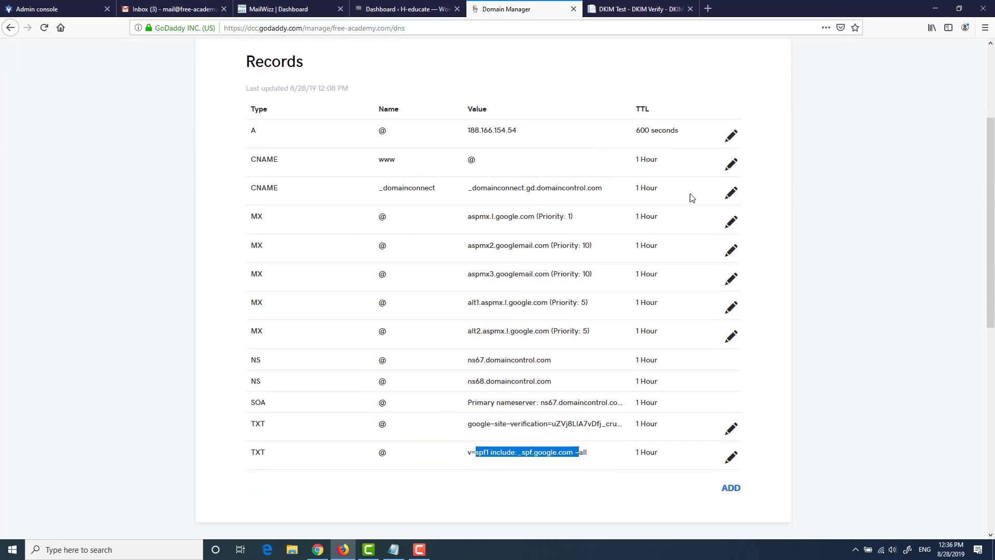
scroll(552, 270, up, 4)
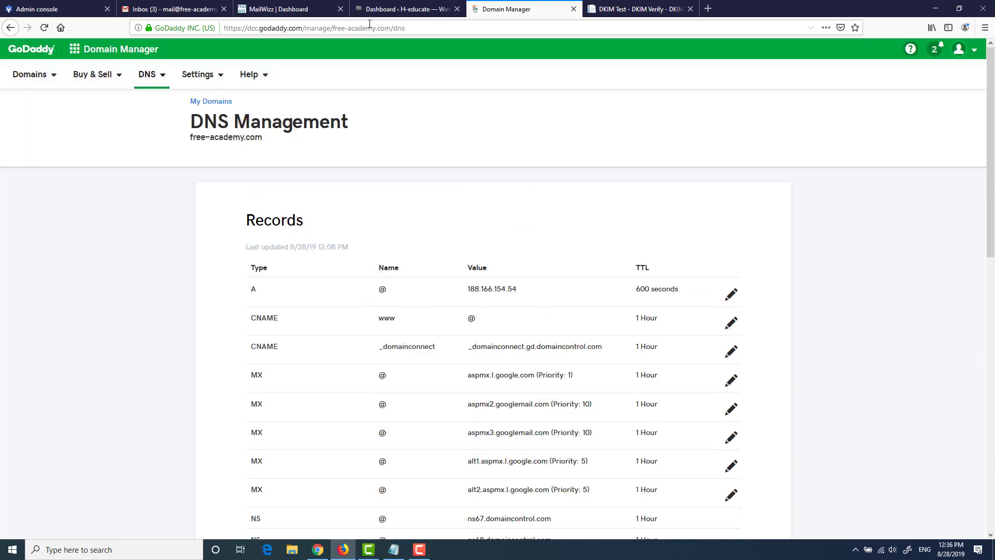
click(160, 6)
click(48, 93)
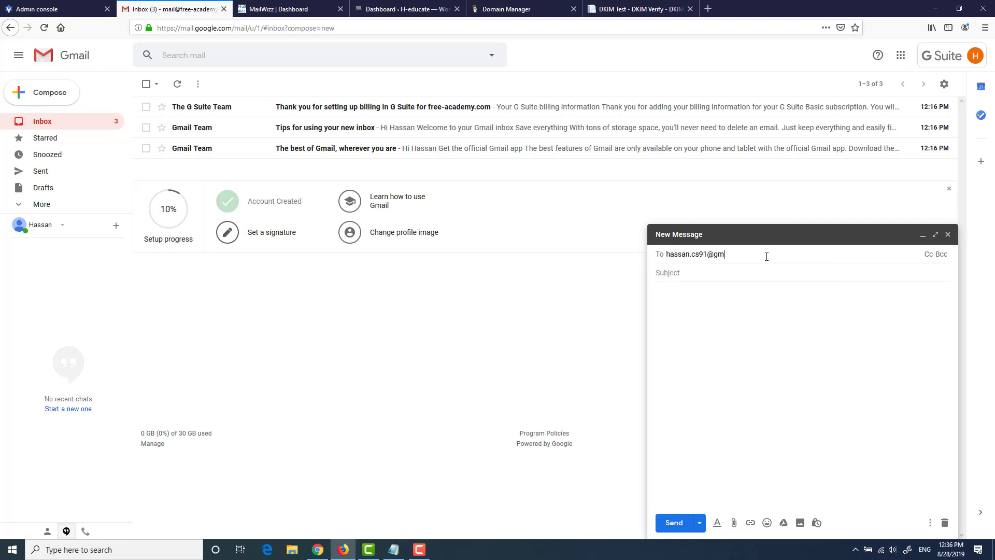
Step: Send an email with subject 'test' to the personal Gmail address
key(Return)
key(Tab)
text(test)
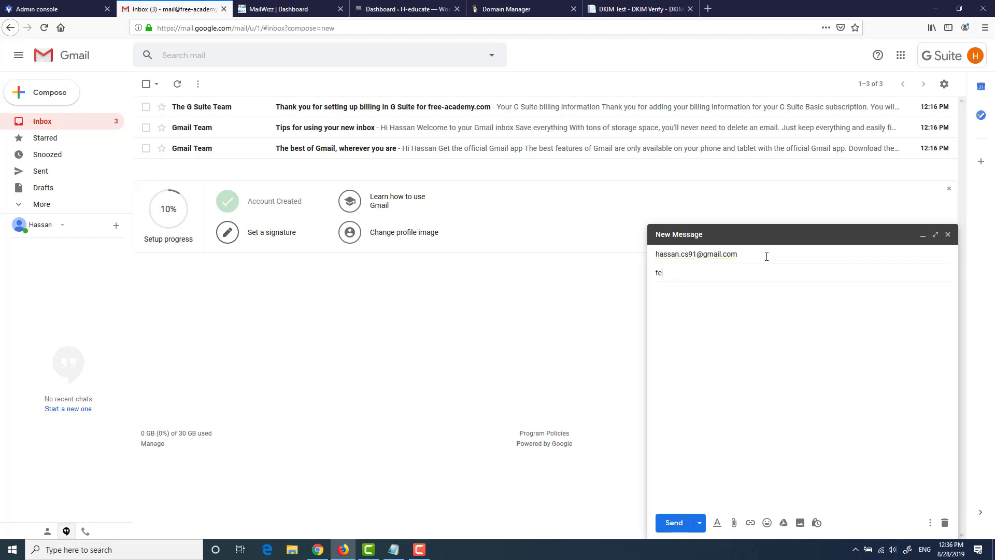
key(Tab)
text(t)
click(674, 522)
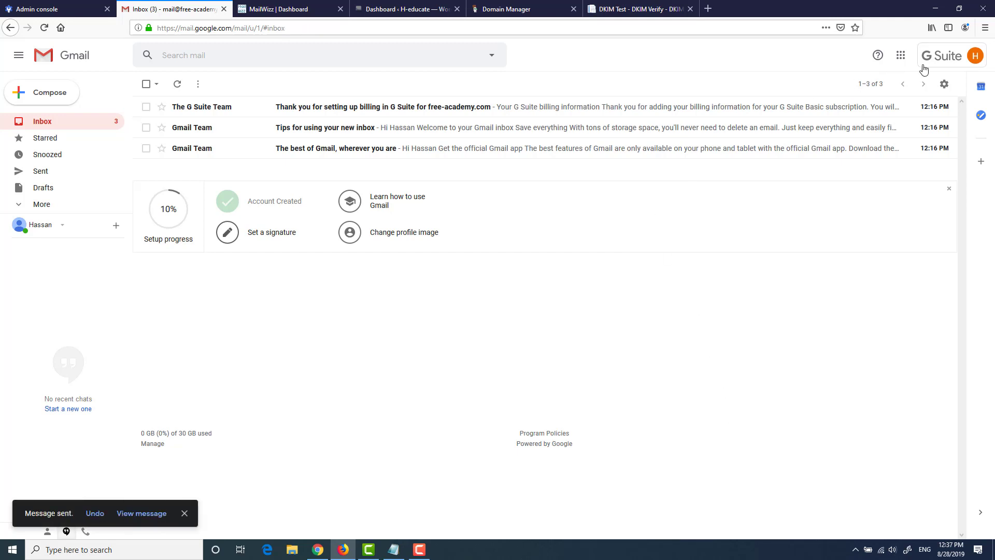
Step: Open the personal Gmail account's inbox from the account switcher
click(949, 62)
scroll(914, 222, down, 2)
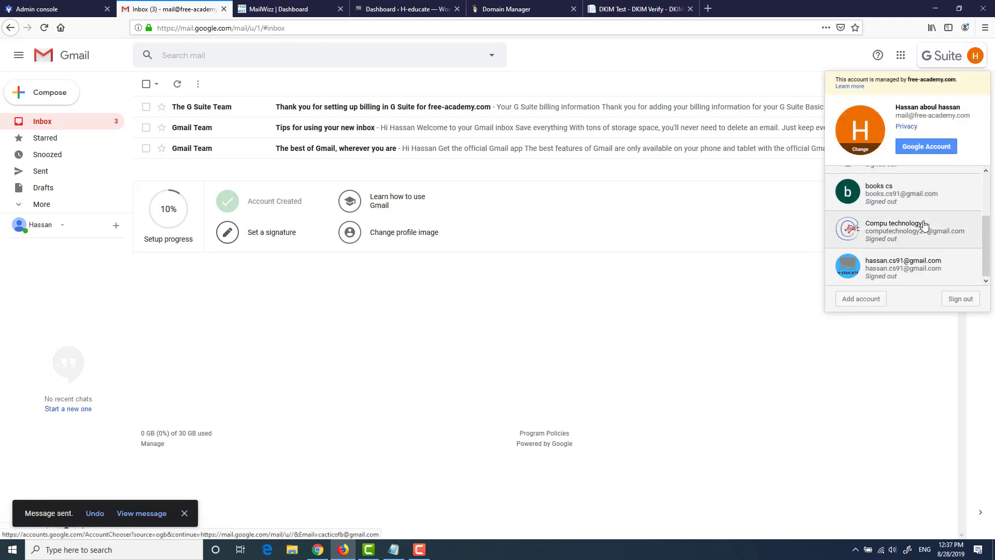
click(909, 265)
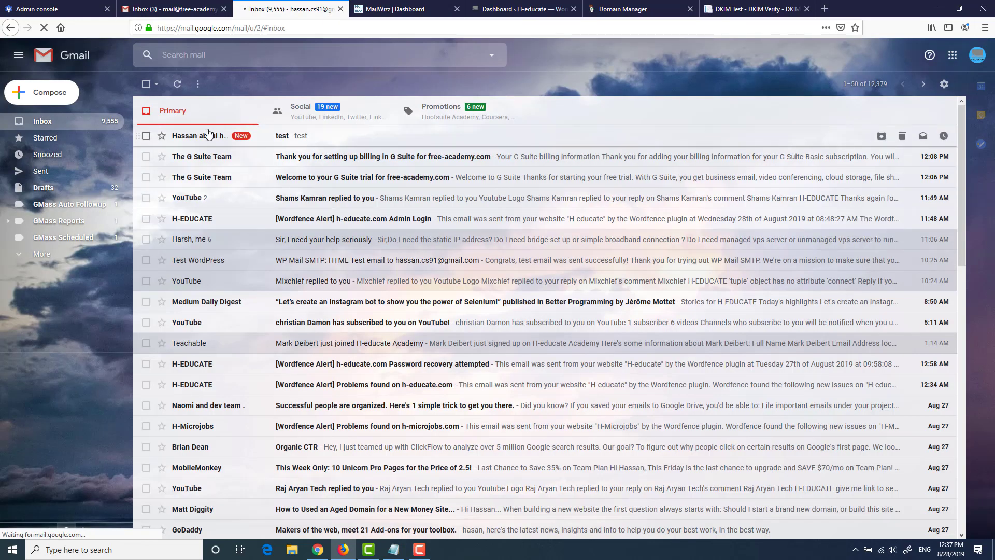
Step: Open the received 'test' email and confirm its details show mailed-by and signed-by free-academy.com
click(285, 136)
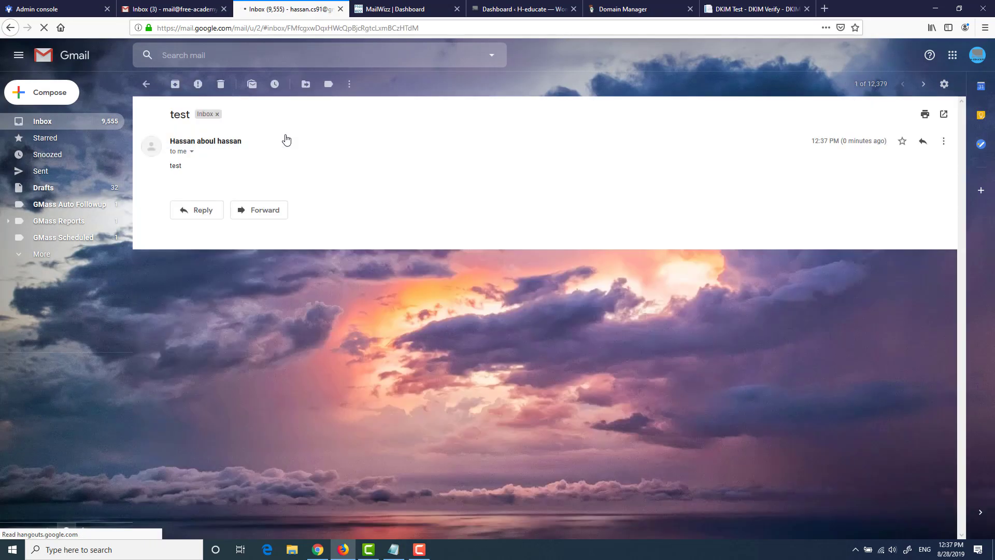
click(192, 152)
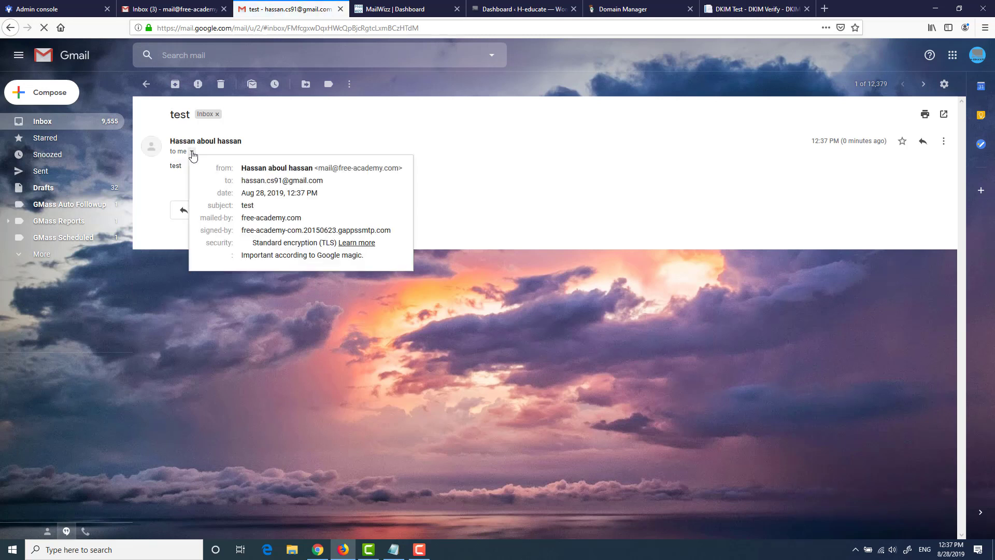
click(192, 152)
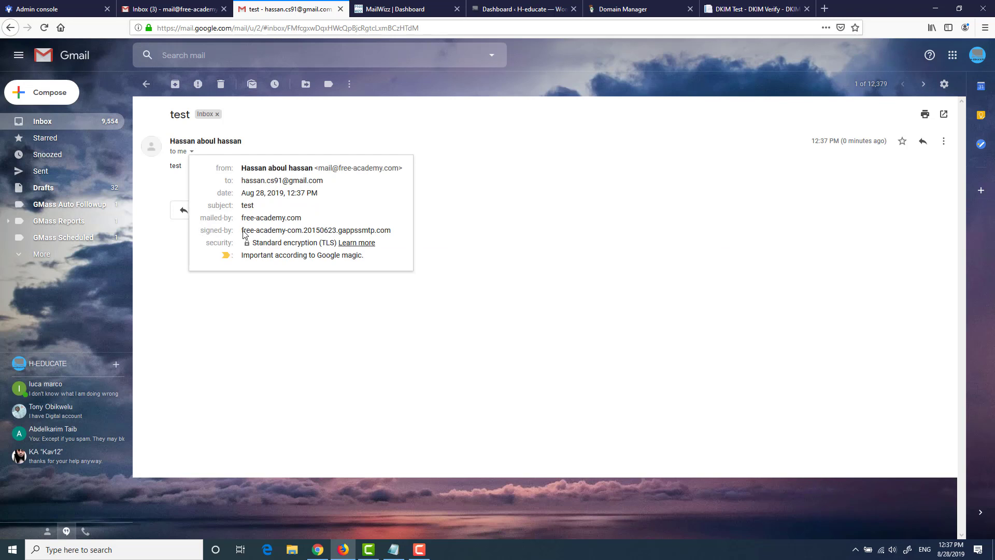
drag(244, 233, 399, 233)
click(280, 234)
click(426, 144)
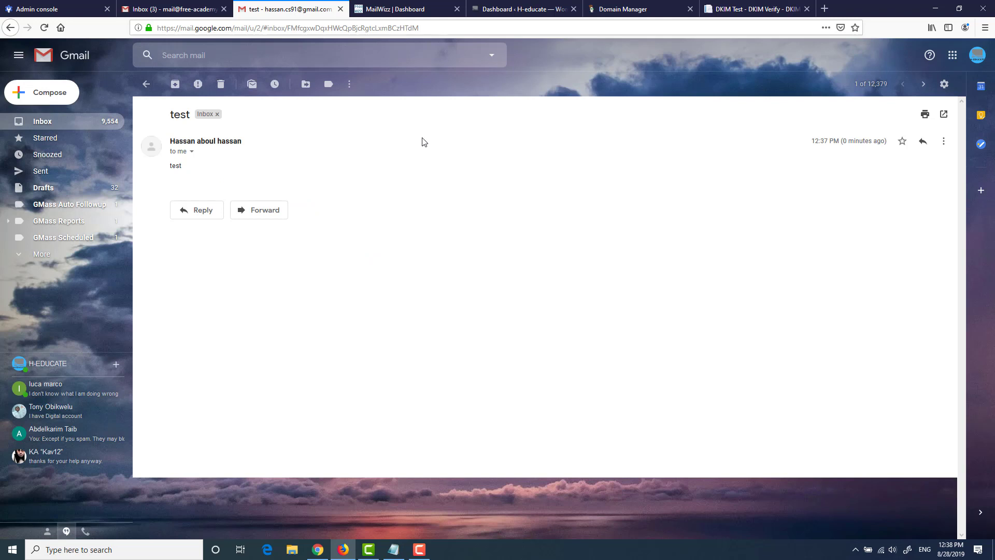
Step: Search the web for the MXToolbox DMARC checker in a new tab
right_click(273, 4)
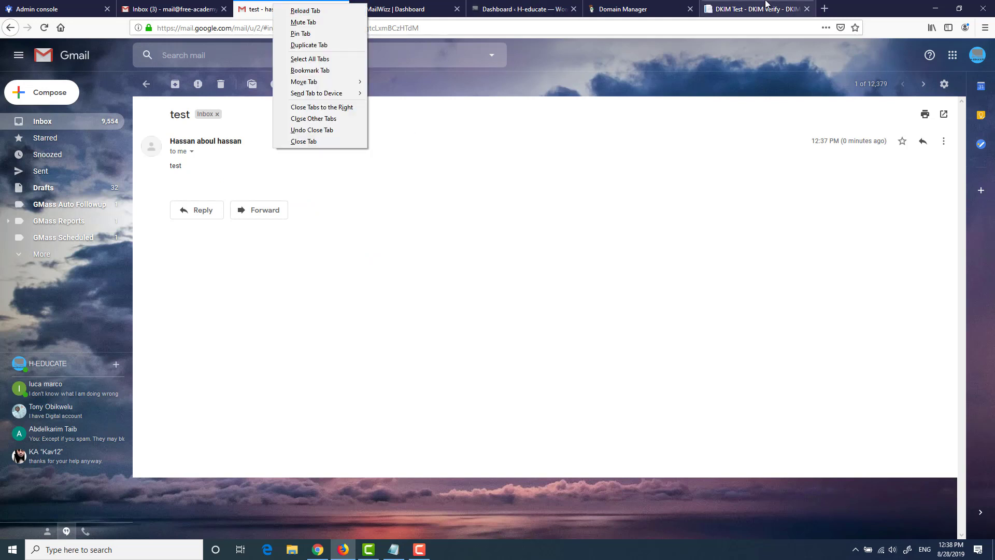
click(810, 5)
click(825, 8)
text(mx)
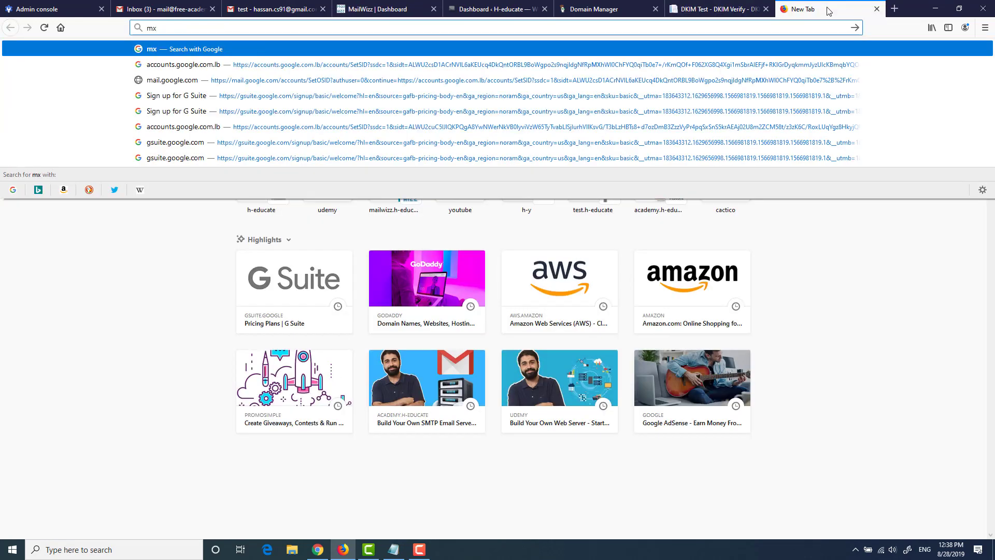
text(toolbox )
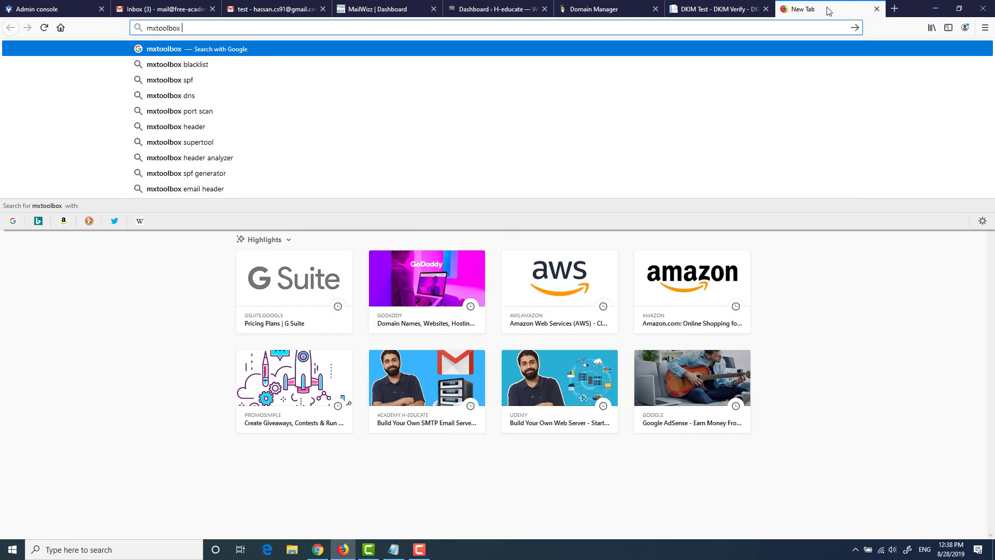
text(dmarc)
key(Return)
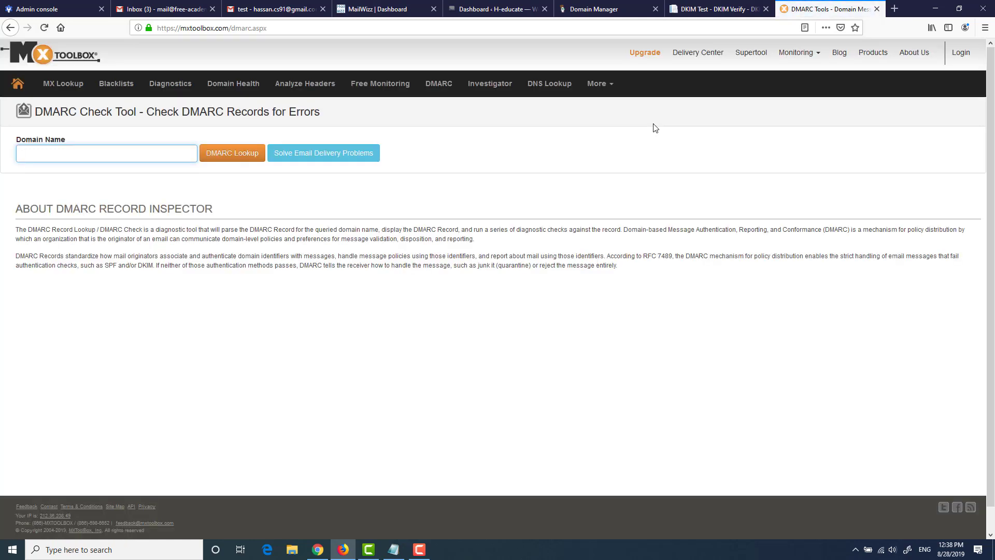
Step: Run a DMARC lookup for free-academy.com, which returns 'DNS Record not found'
click(587, 5)
drag(264, 139, 178, 145)
key(ctrl+c)
click(819, 9)
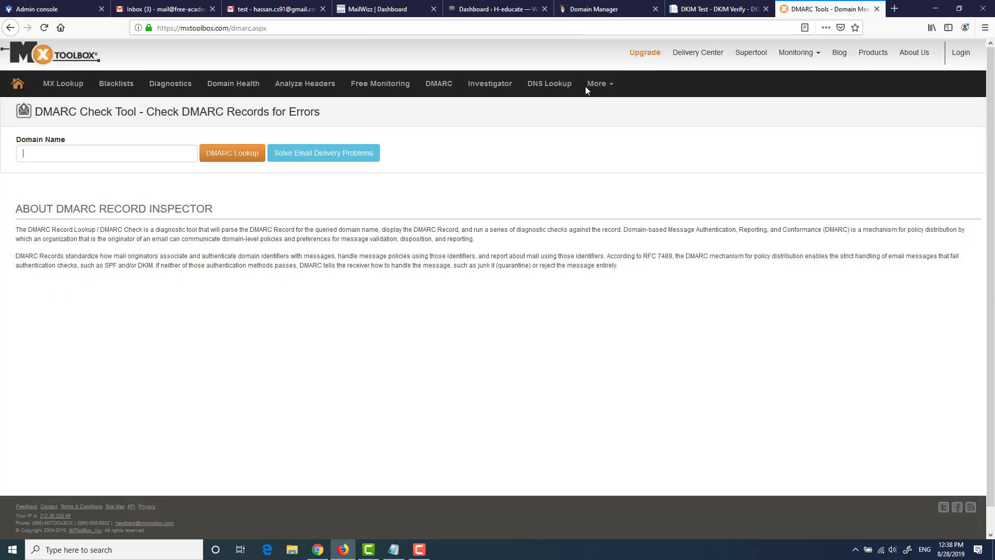
click(108, 157)
key(ctrl+v)
click(223, 154)
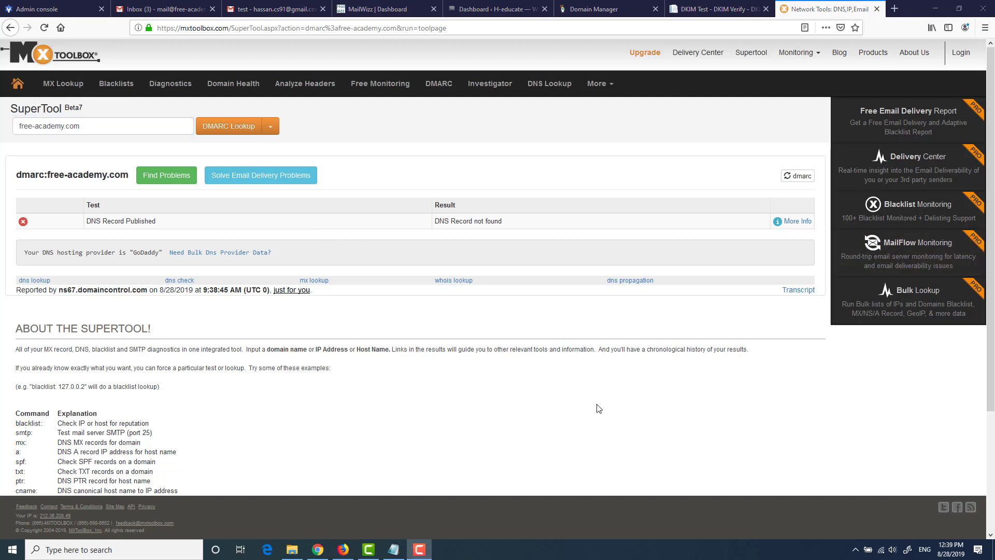
key(super)
Step: Paste the DMARC record into Notepad and point its rua and ruf addresses to the free-academy.com mailbox
text(notepad)
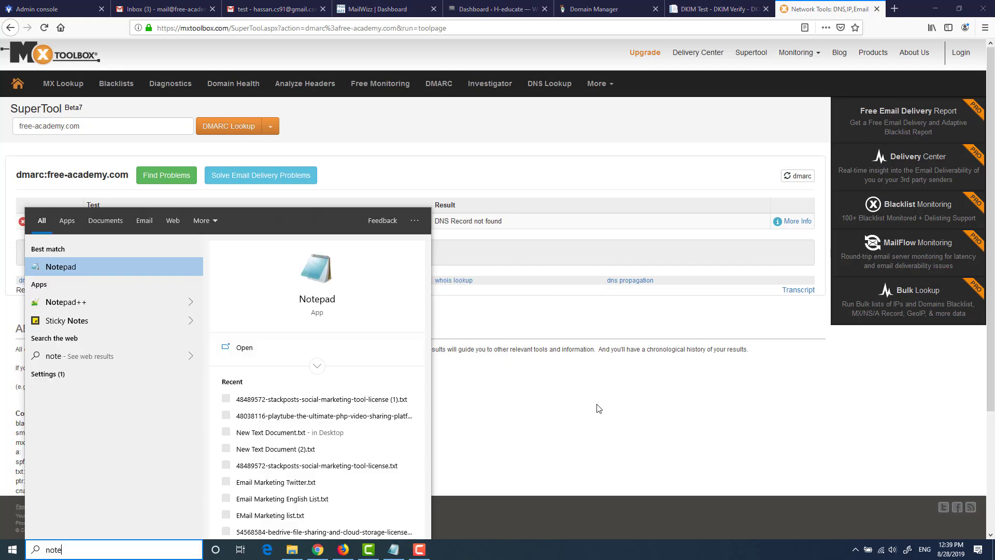
key(Return)
key(ctrl+v)
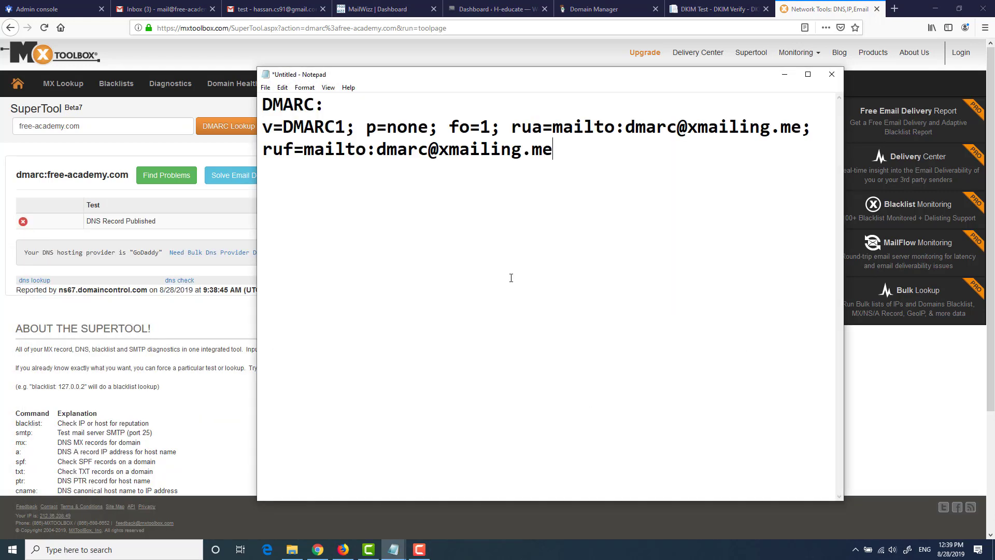
drag(257, 228, 191, 224)
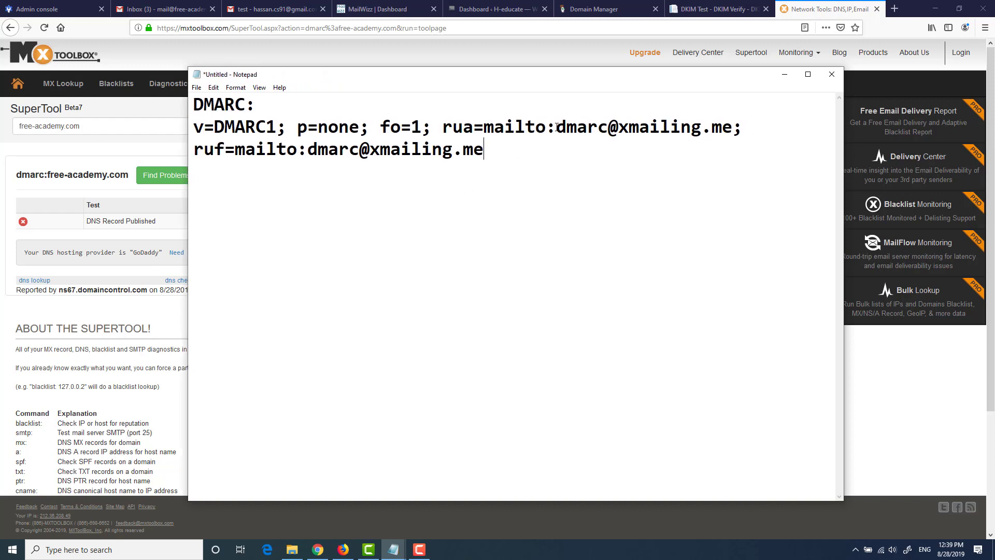
drag(556, 127, 735, 125)
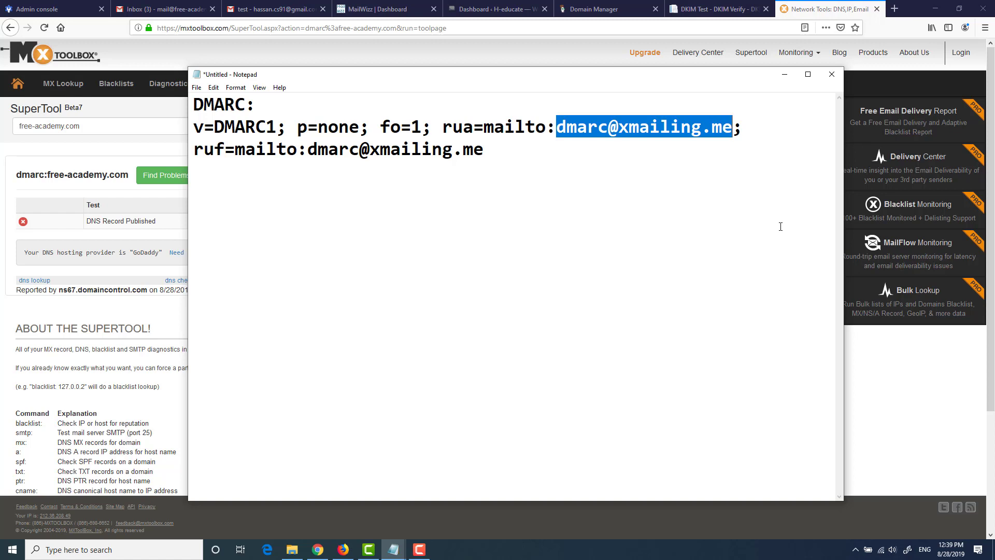
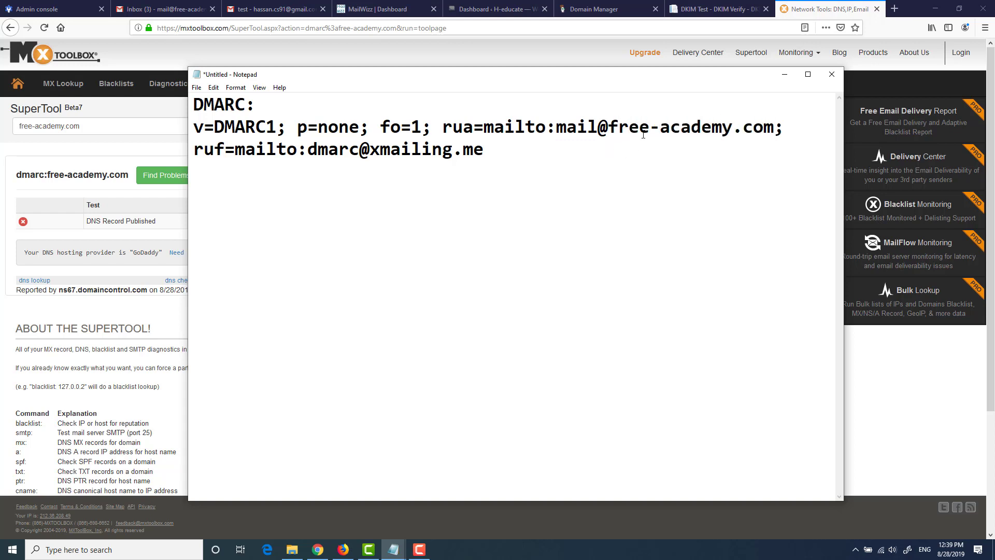
drag(558, 129, 774, 123)
drag(484, 152, 309, 152)
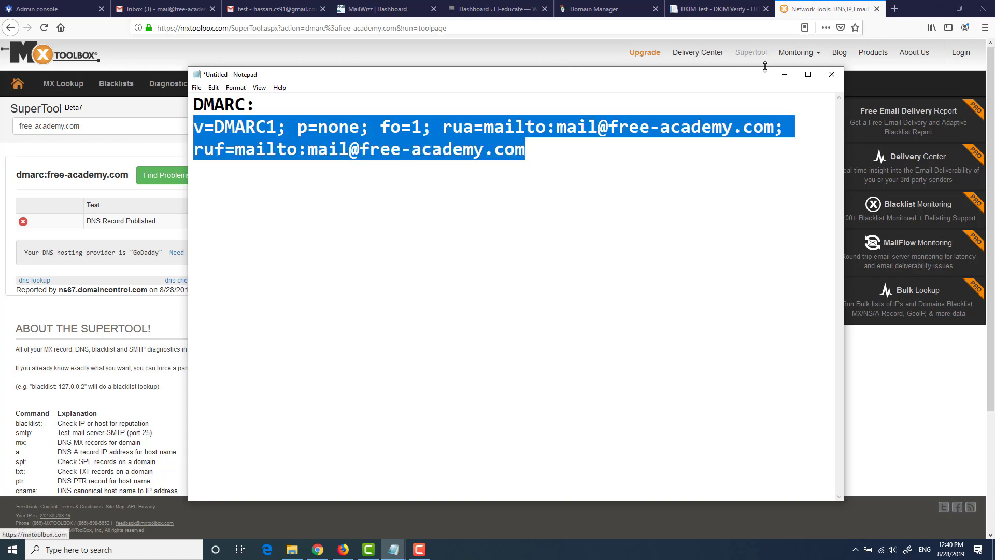
click(784, 74)
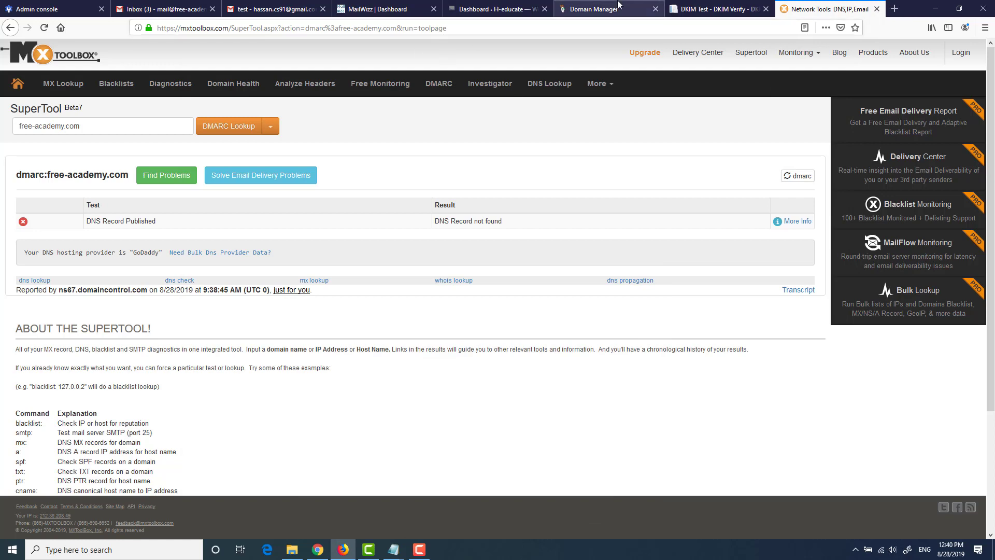
Step: Add a new TXT record in GoDaddy DNS with the DMARC policy as its value
click(601, 9)
scroll(678, 221, down, 8)
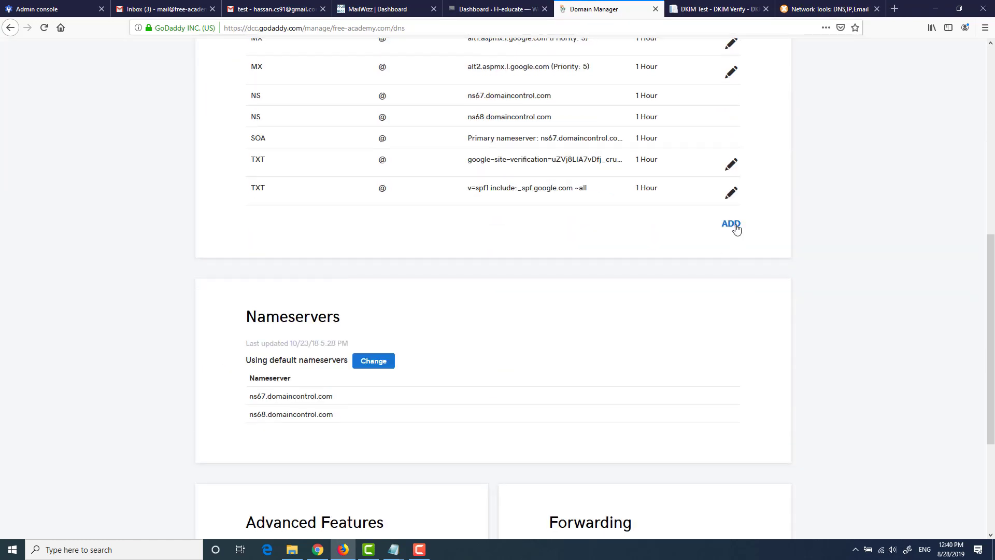
click(732, 225)
click(291, 249)
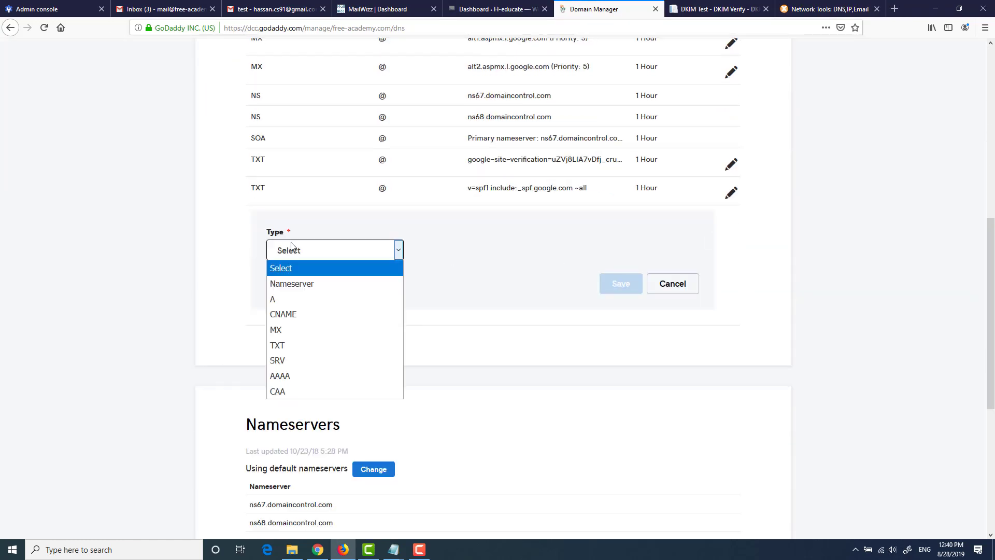
click(291, 345)
click(601, 257)
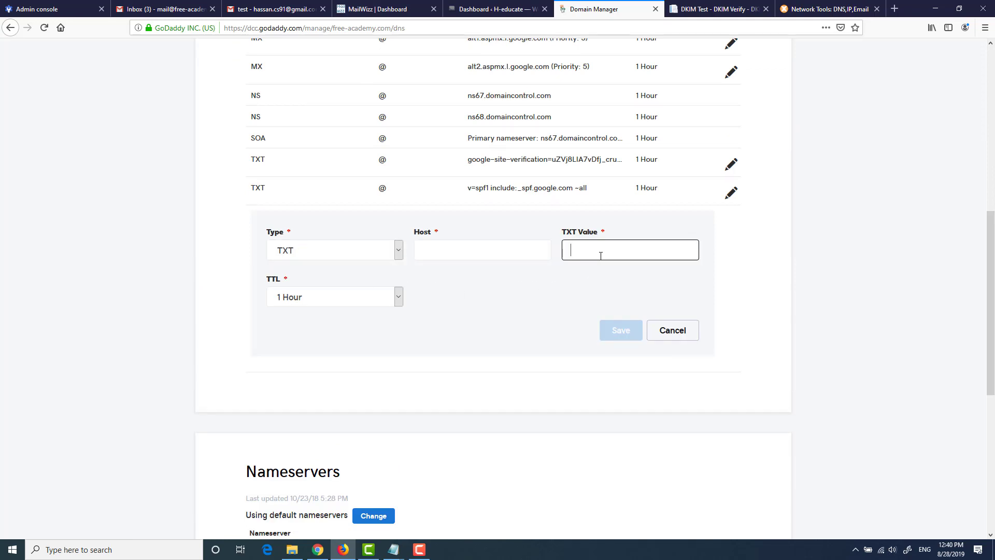
key(ctrl+v)
Step: Set the TXT record's Host to _dmarc and save it
click(394, 549)
click(439, 515)
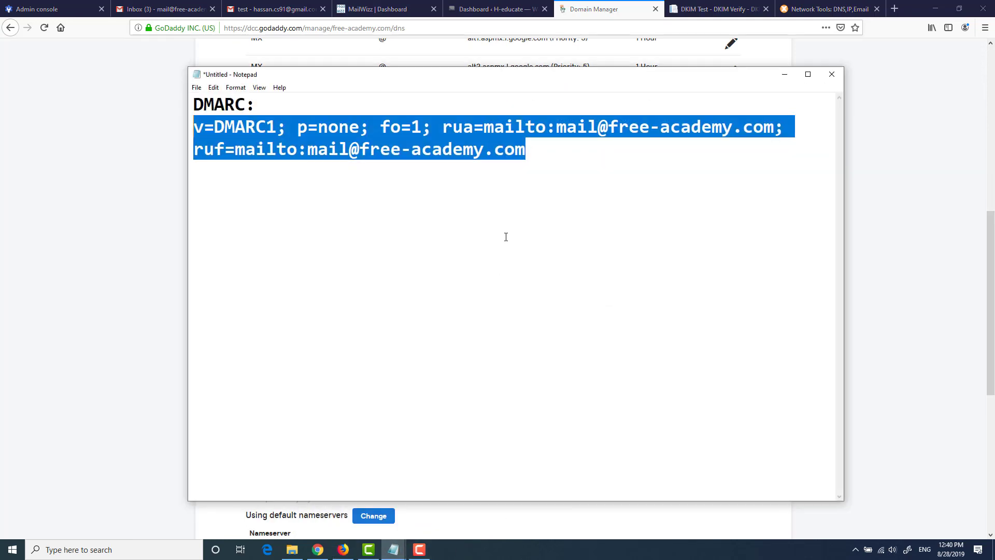
click(784, 75)
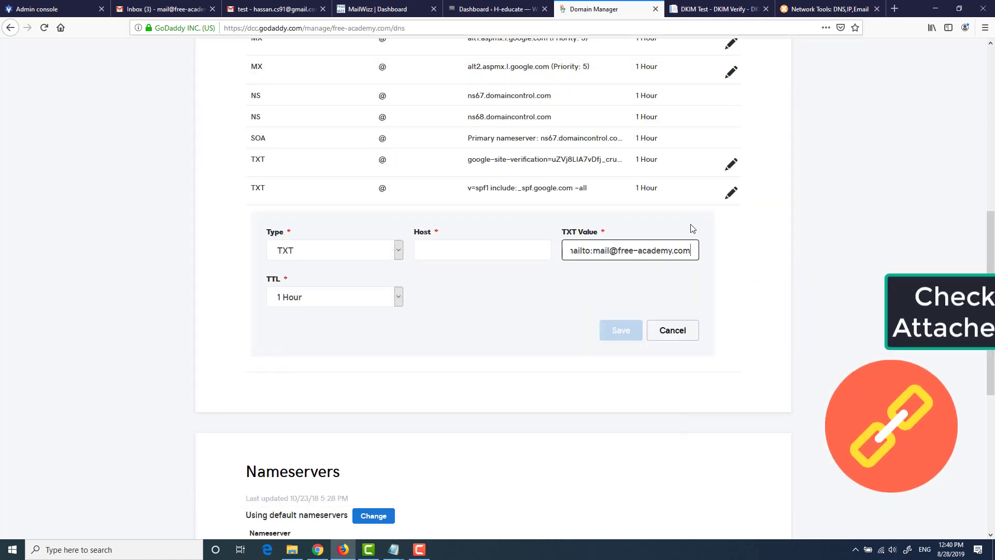
click(439, 258)
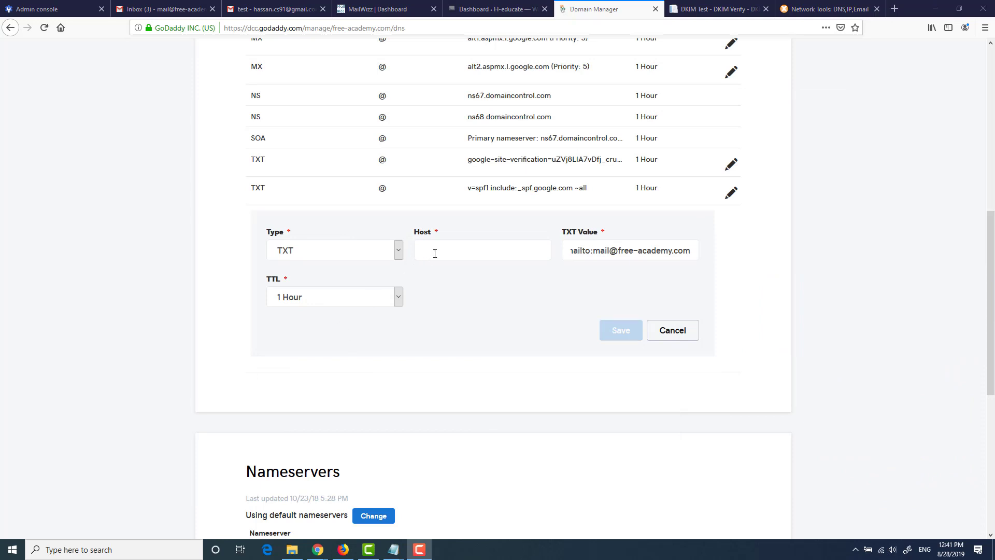
click(435, 253)
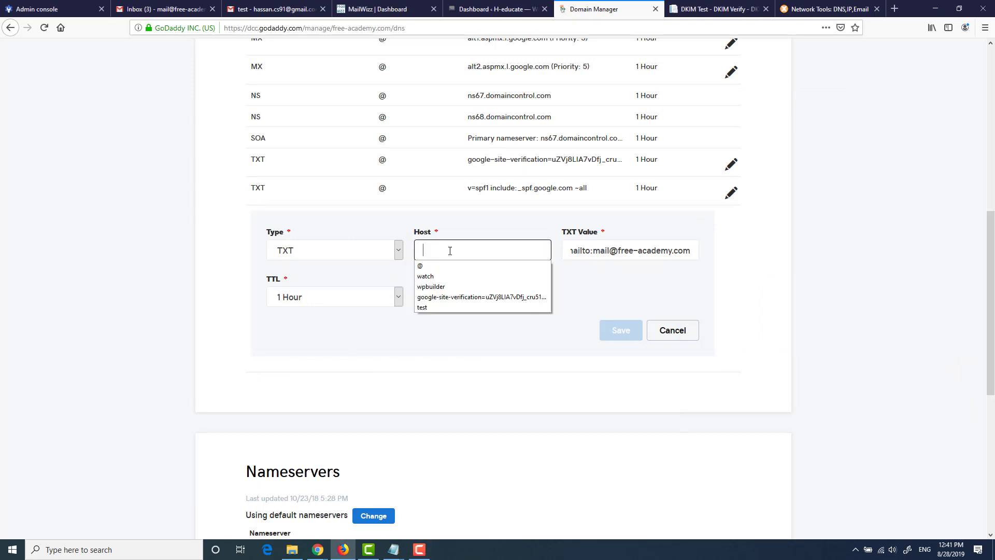
click(455, 284)
click(610, 330)
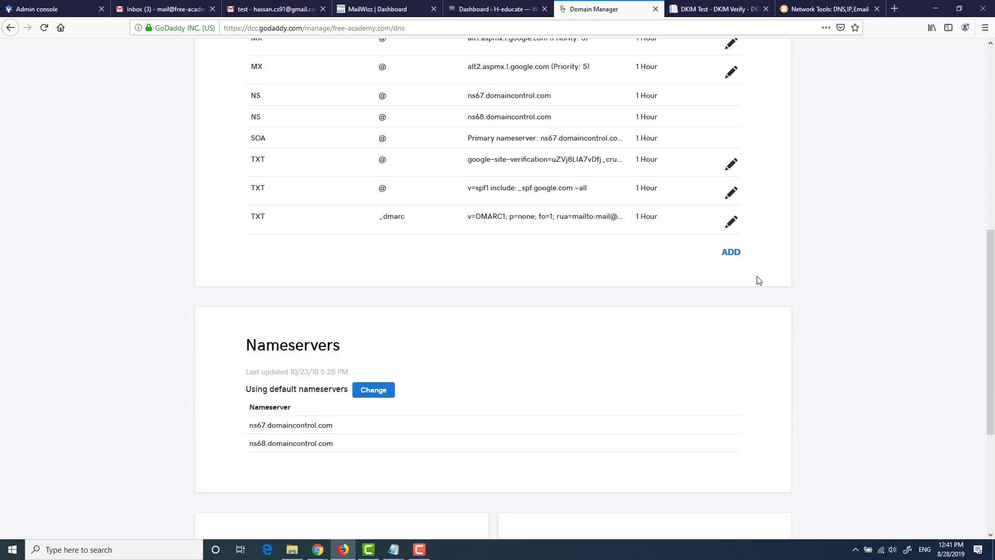
scroll(401, 327, up, 1)
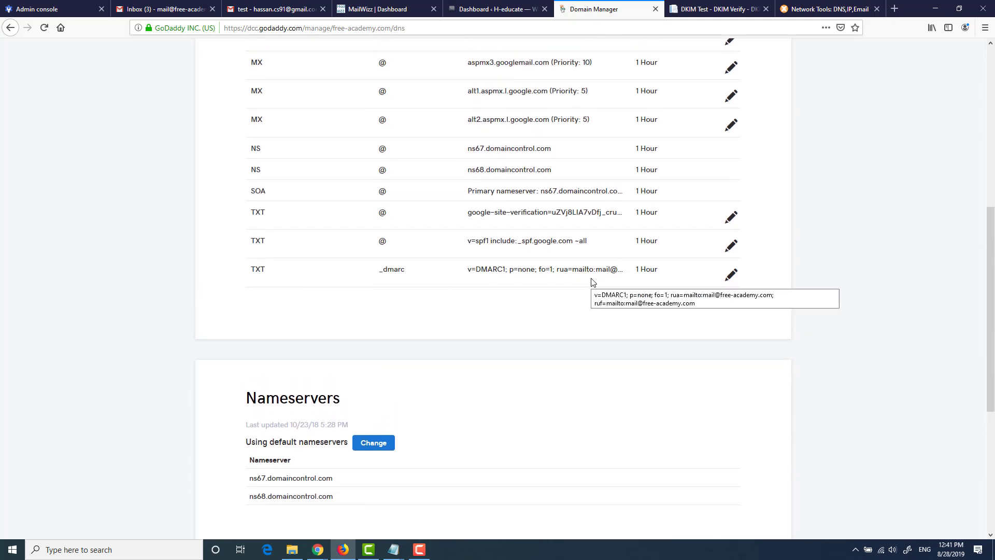
scroll(593, 283, up, 4)
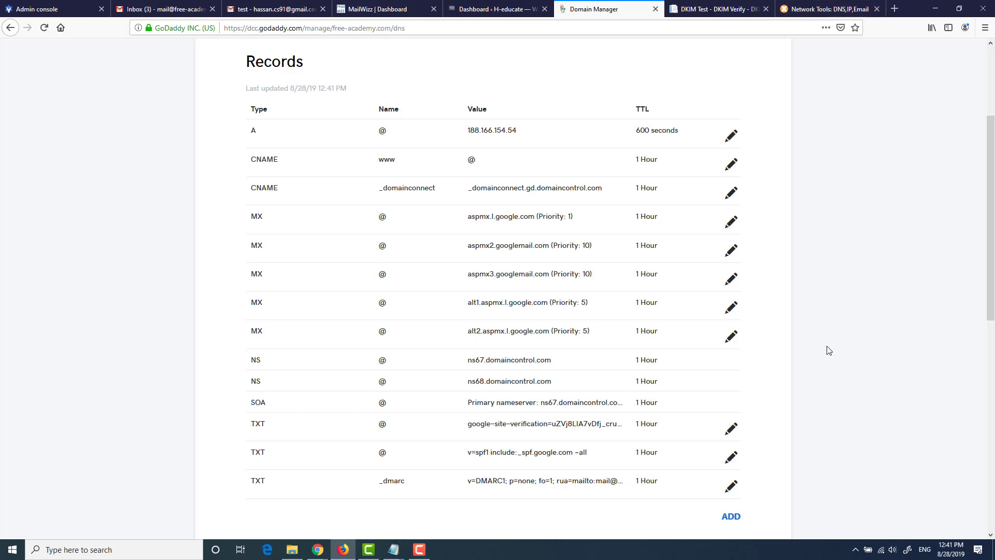
scroll(627, 267, up, 3)
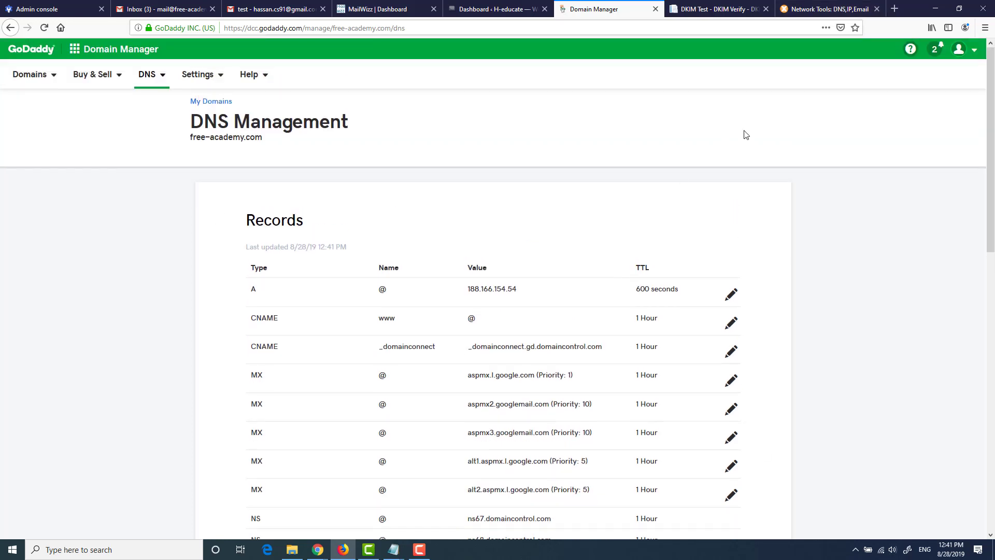
click(829, 8)
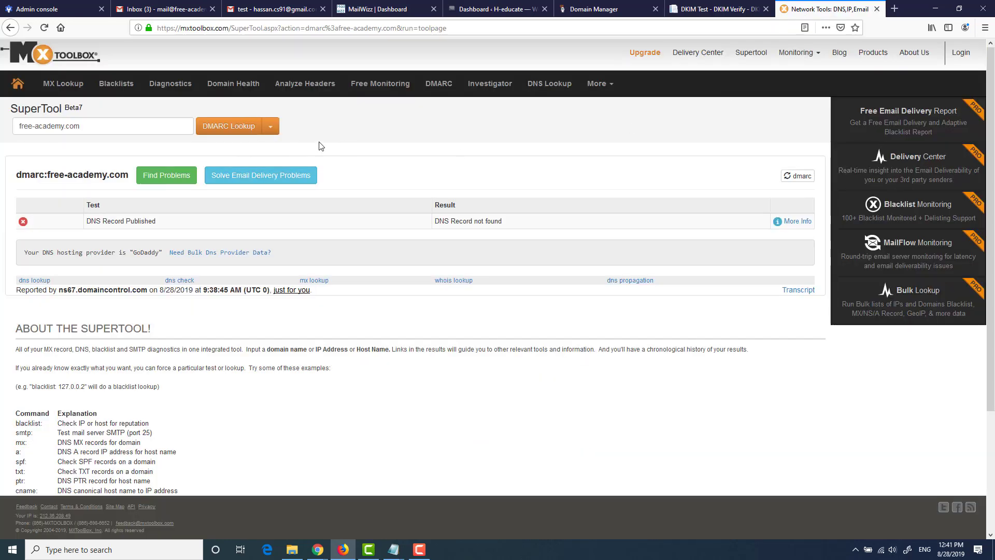
Step: Rerun the free-academy.com DMARC lookup, confirm the record is found, and return to the Gmail test message
click(229, 127)
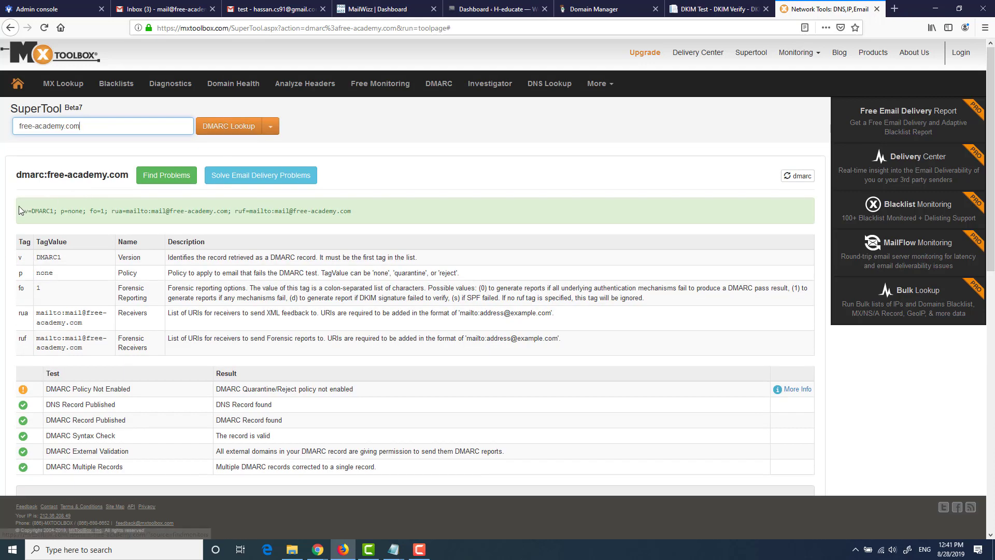
drag(391, 212, 23, 216)
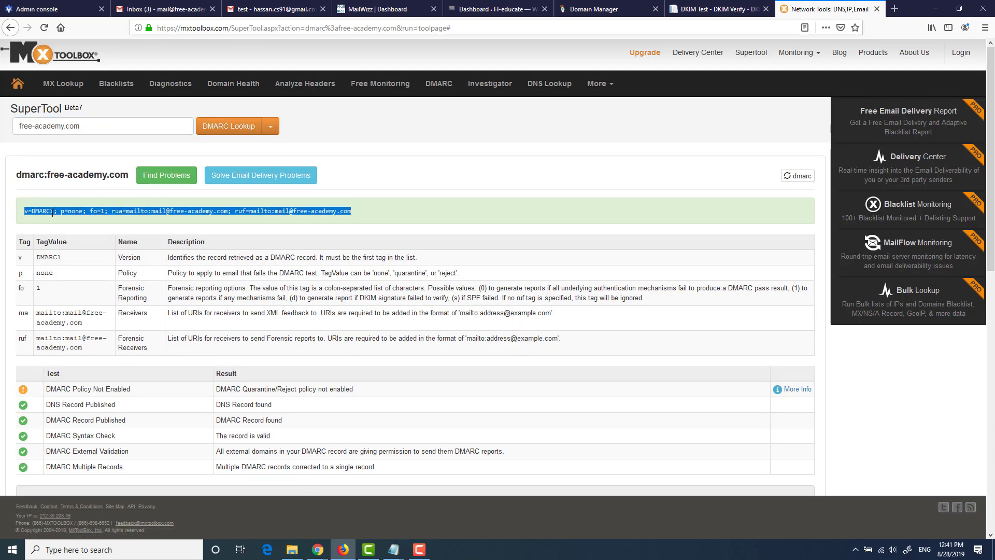
click(725, 9)
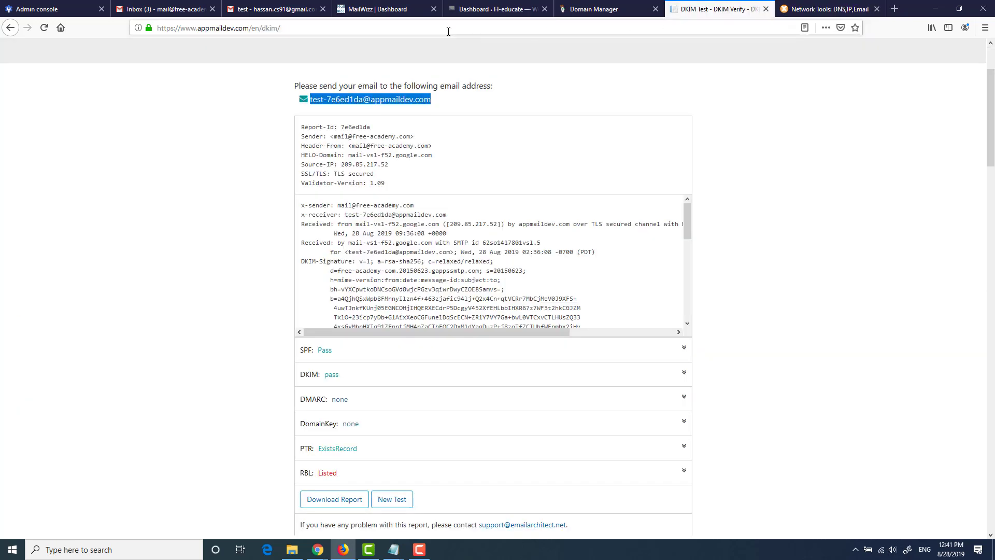
click(267, 5)
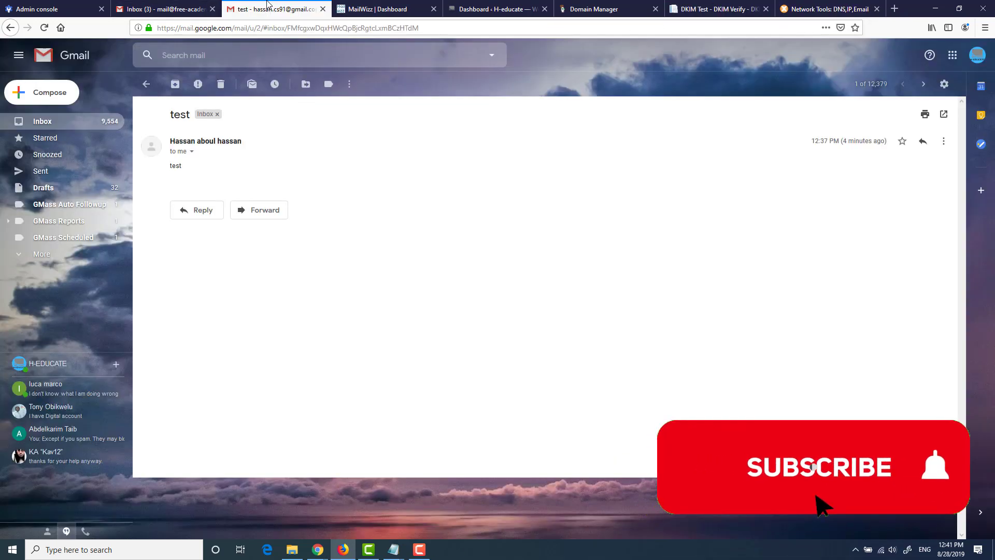
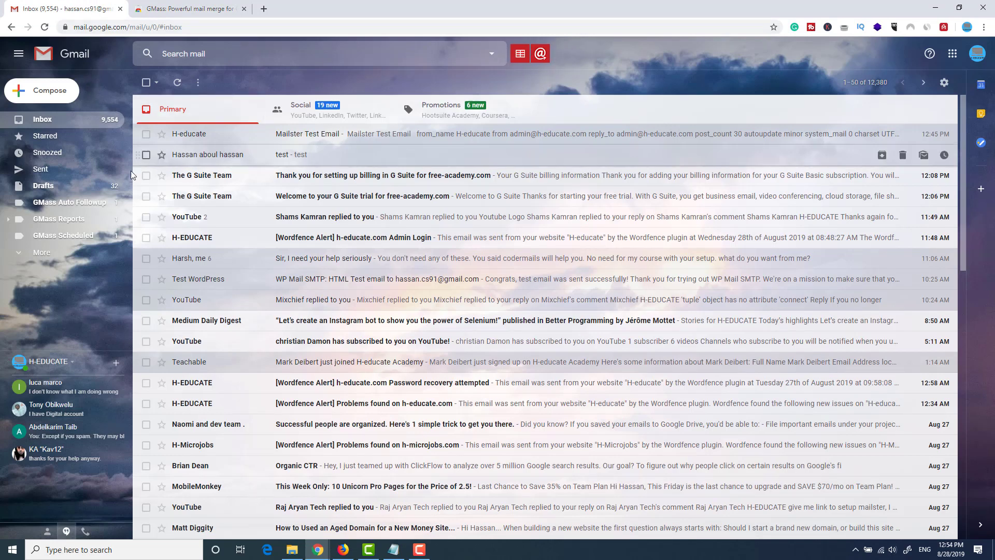
Step: Browse the GMass Auto Followup, Reports and Scheduled labels, discarding the empty new message
click(45, 92)
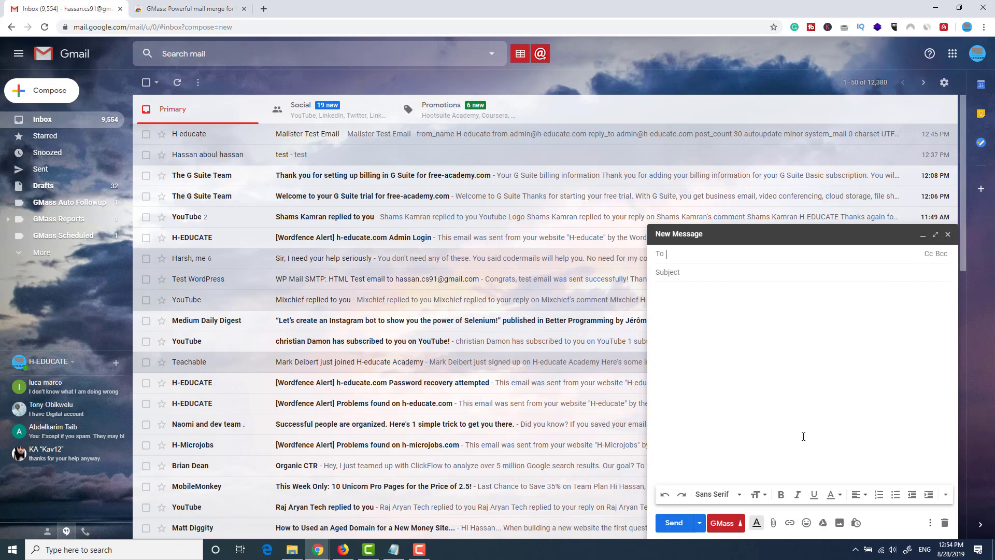
click(61, 207)
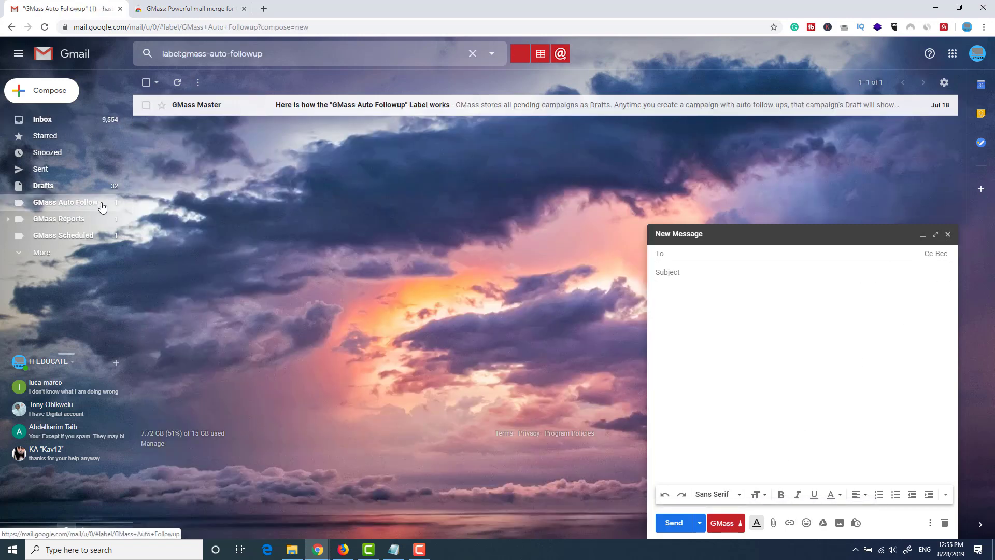
click(72, 222)
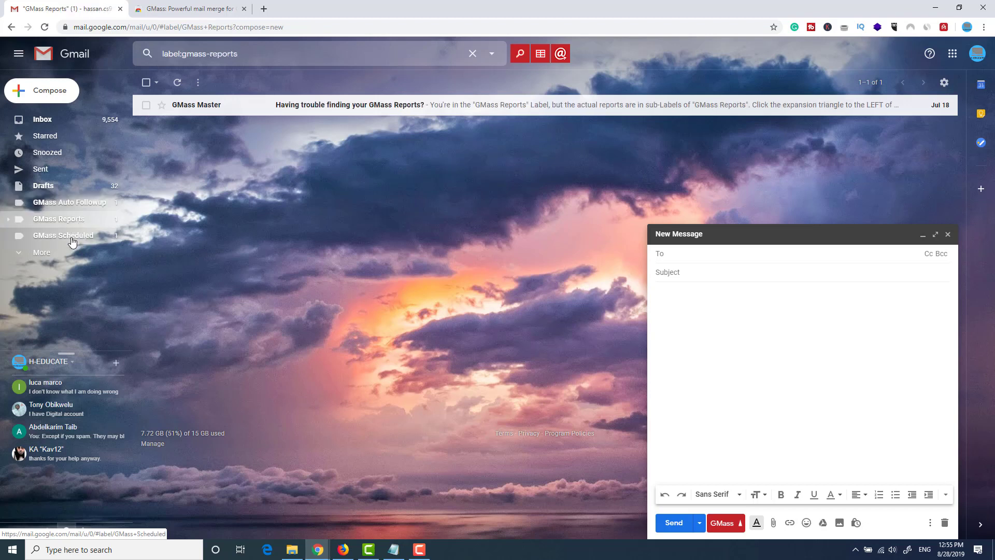
click(72, 236)
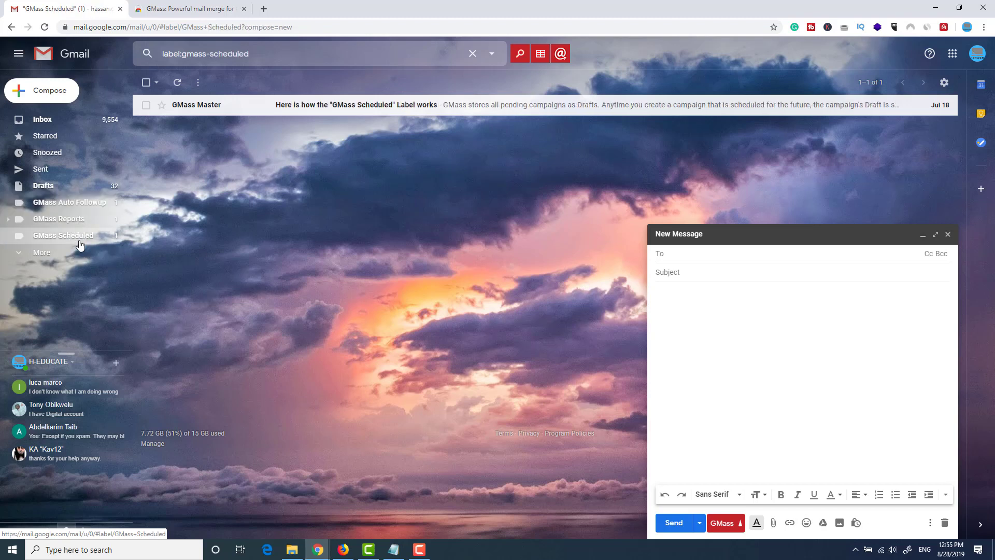
click(948, 234)
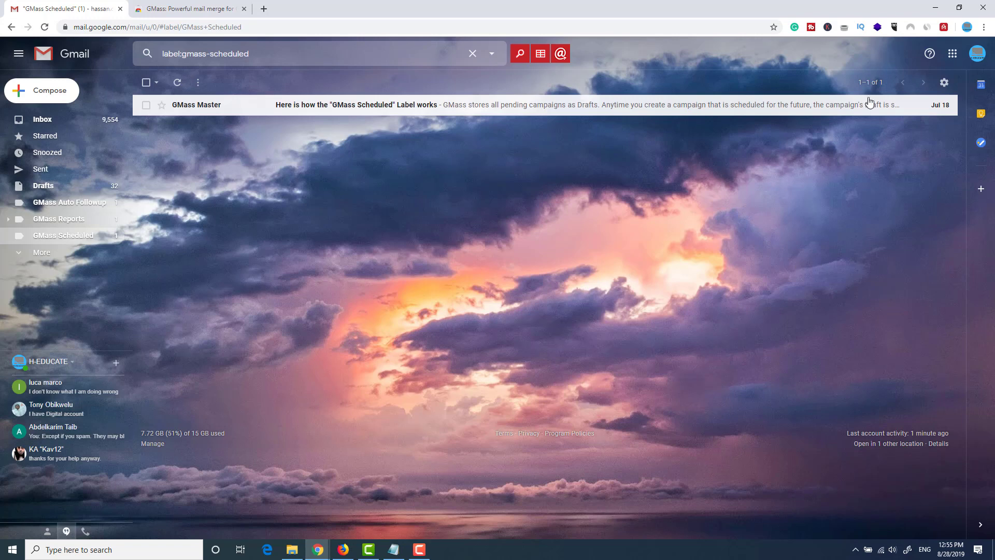
Step: Open Mailster's Newsletter Settings at the Delivery section, scrolled down to Delivery Method
key(alt+Tab)
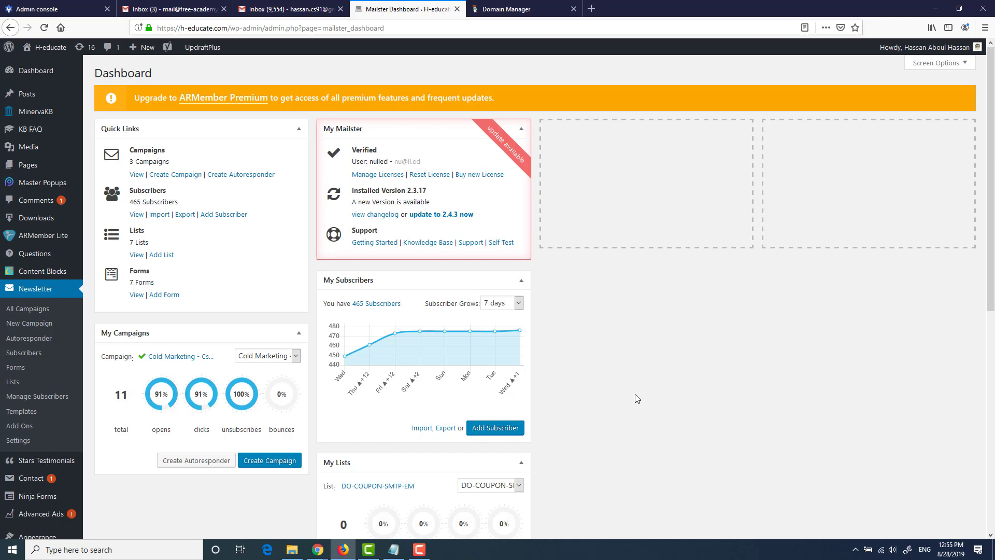
click(18, 443)
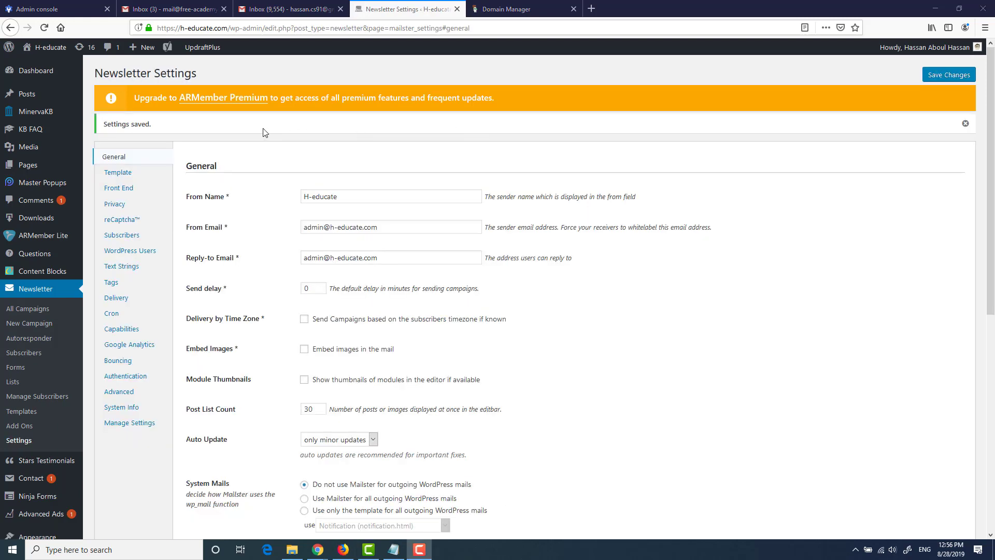
click(116, 299)
scroll(466, 177, down, 7)
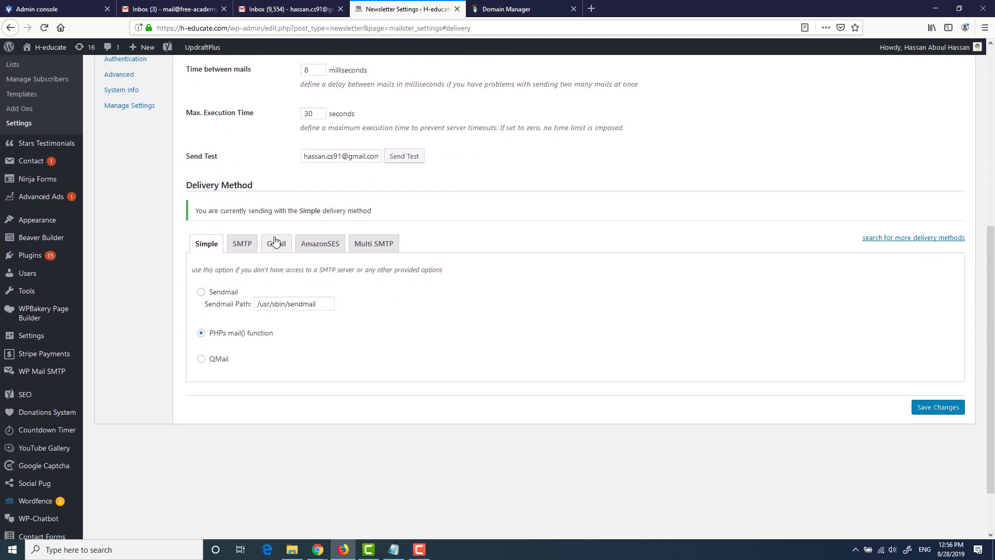
Step: Choose Gmail as the delivery method, enter the mailbox username and password, and save
click(274, 248)
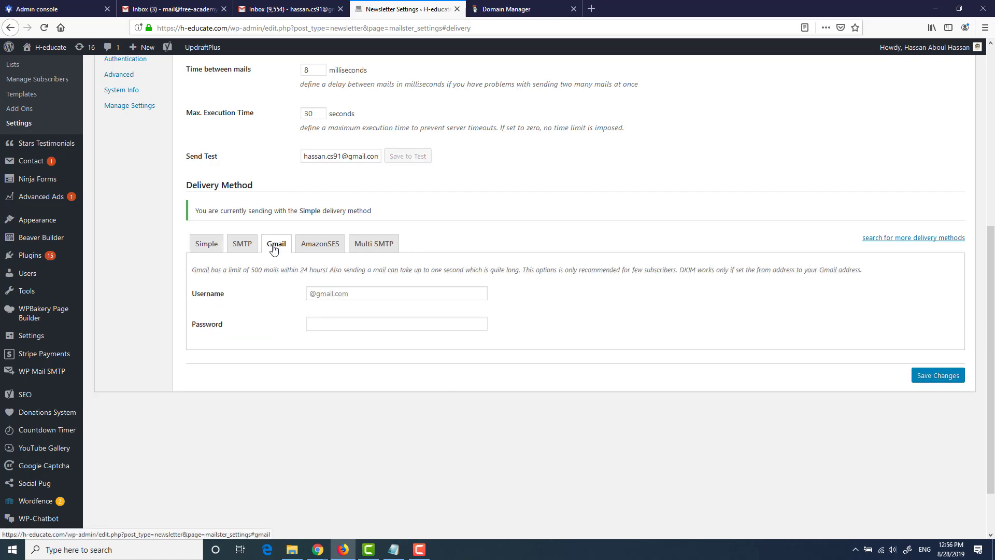
click(363, 293)
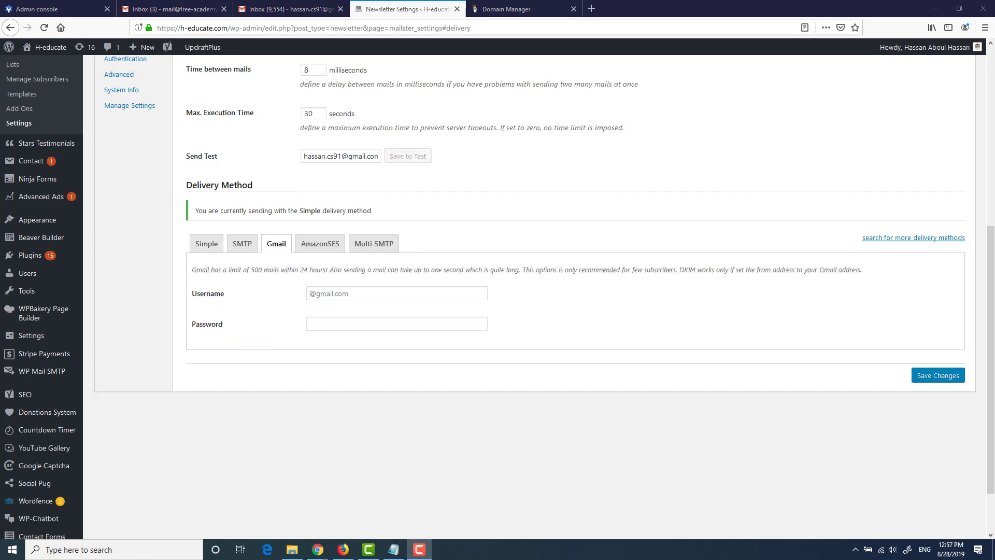
click(389, 292)
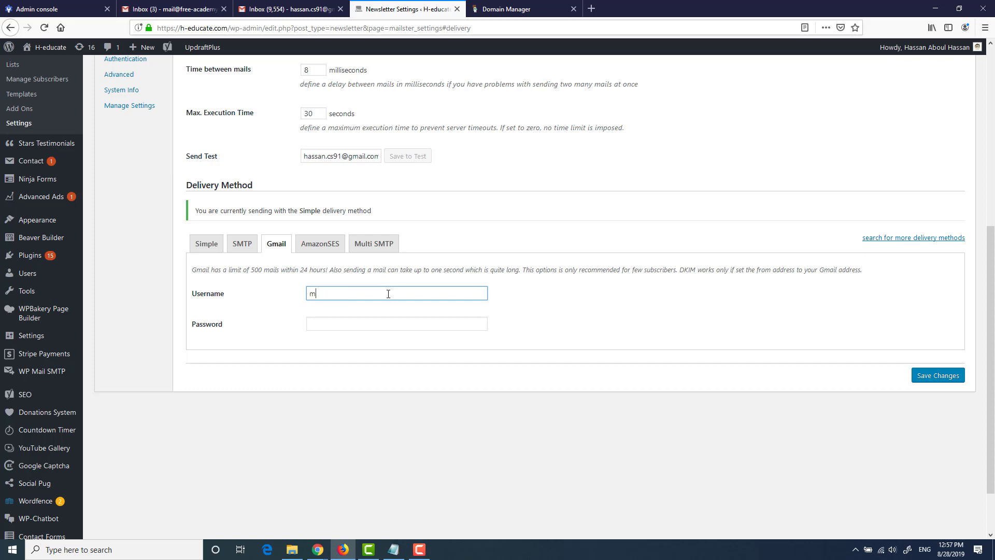
key(Tab)
text(••••••••••)
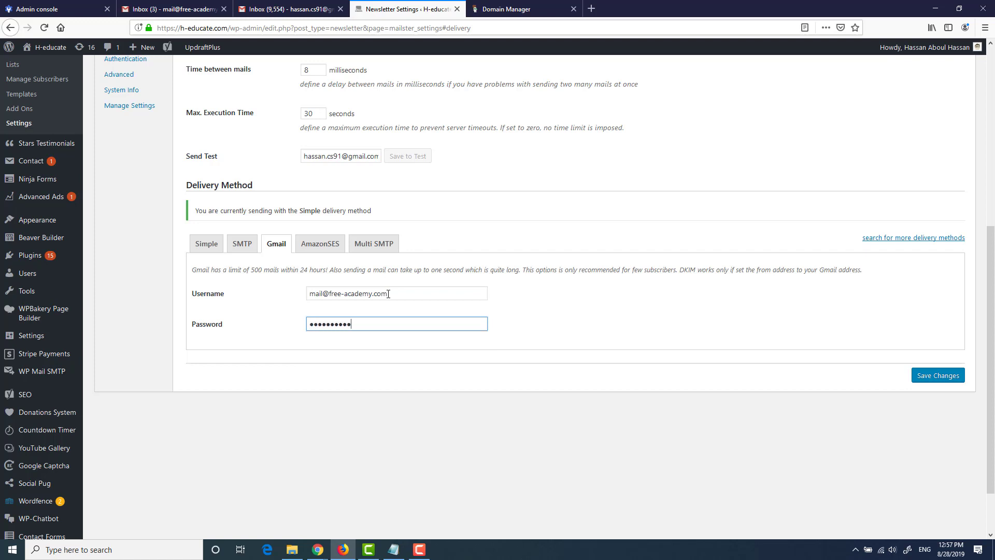
text(•••)
click(948, 376)
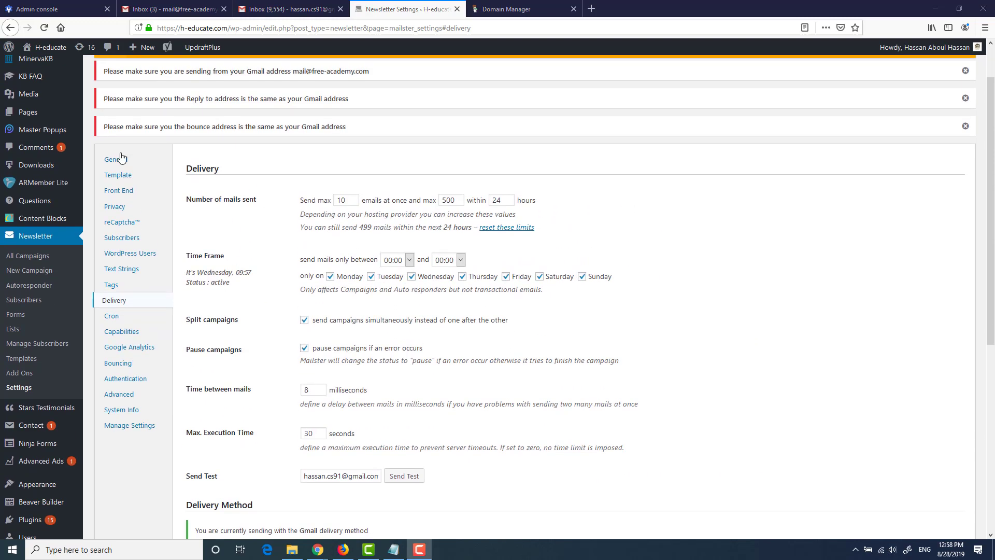
Step: In general settings, set From Name to 'Free-Academy' and From Email to the mailbox address
click(113, 159)
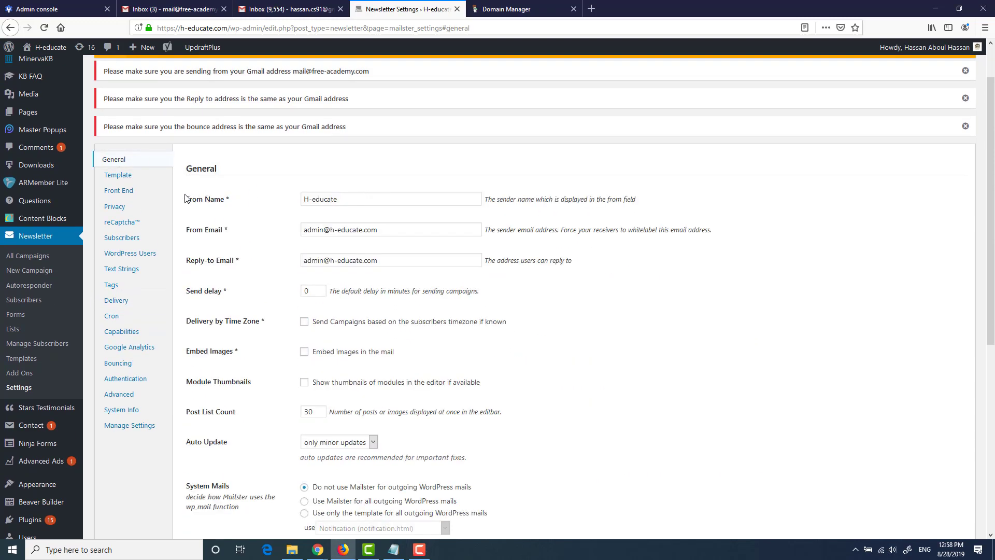
drag(185, 200, 234, 201)
drag(186, 230, 233, 231)
click(234, 232)
triple_click(332, 199)
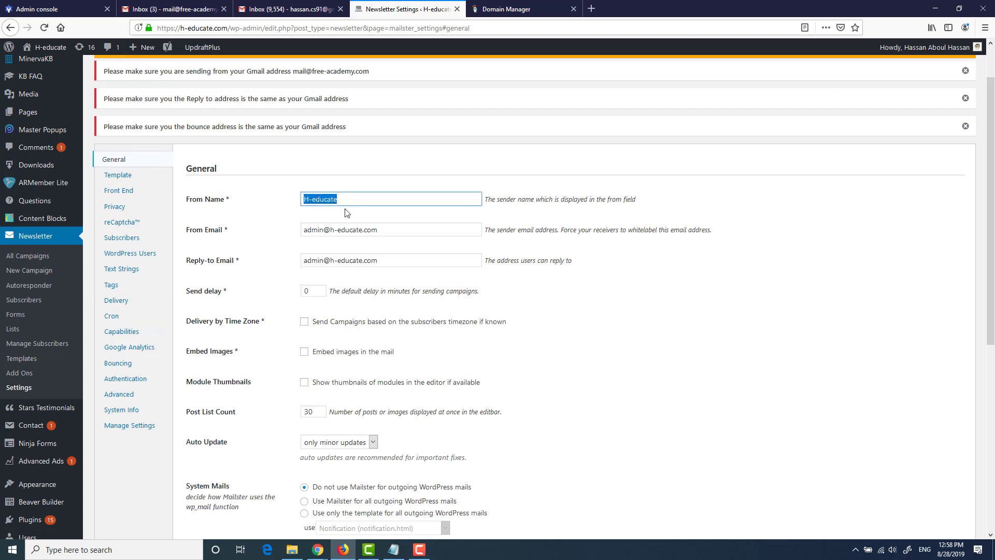
text(Free-Academy)
key(Tab)
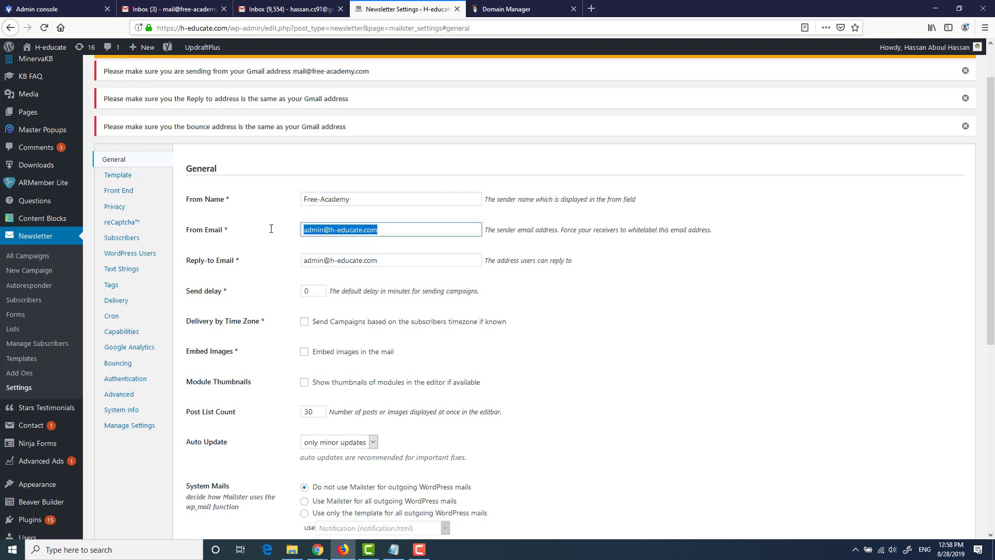
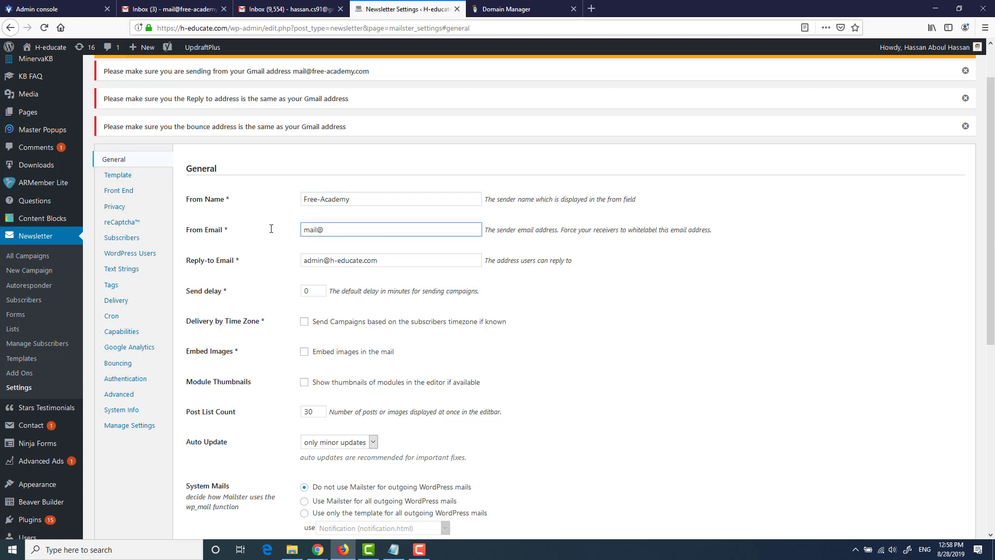
Step: Copy the sender address into Reply-to Email and save the general settings
triple_click(402, 229)
key(ctrl+c)
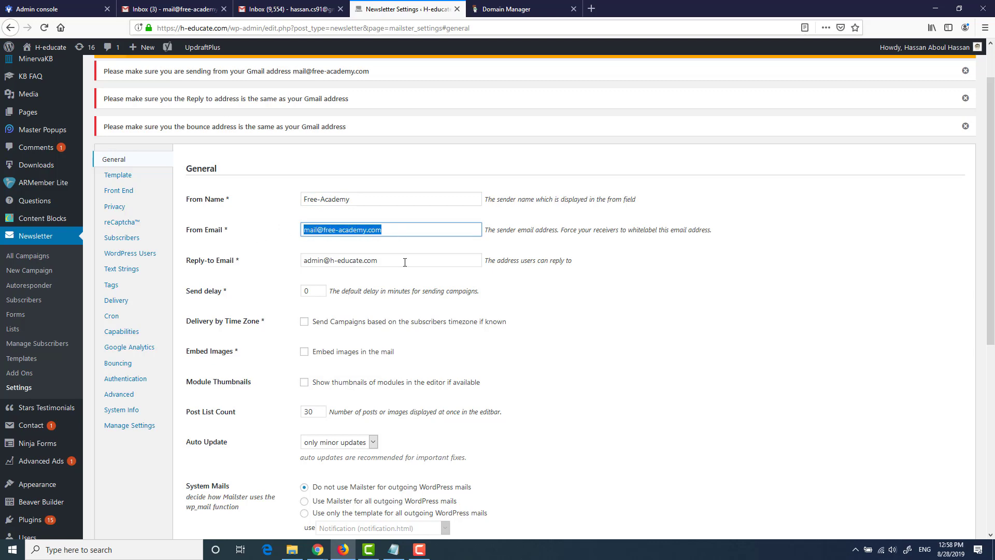
triple_click(402, 260)
key(ctrl+v)
scroll(898, 318, down, 6)
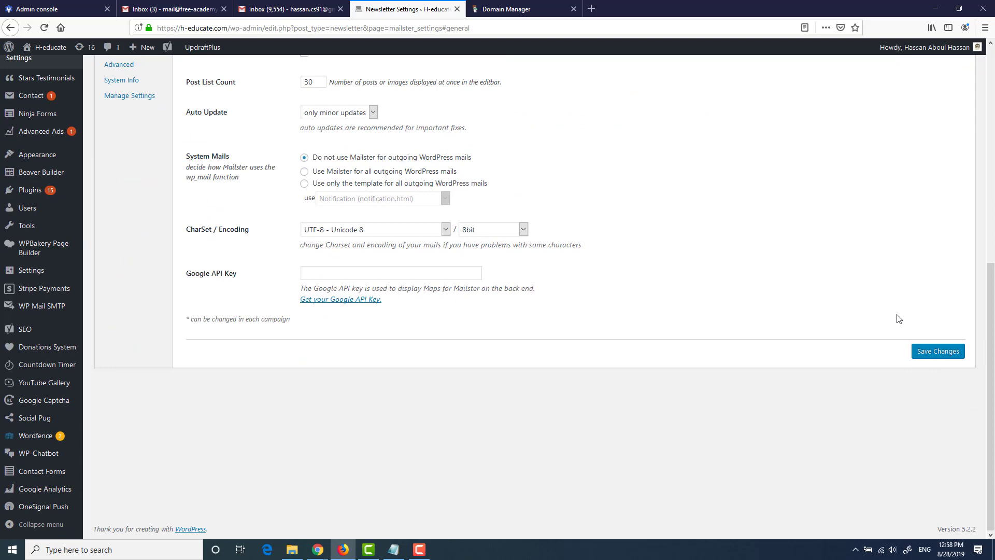
click(923, 351)
click(129, 301)
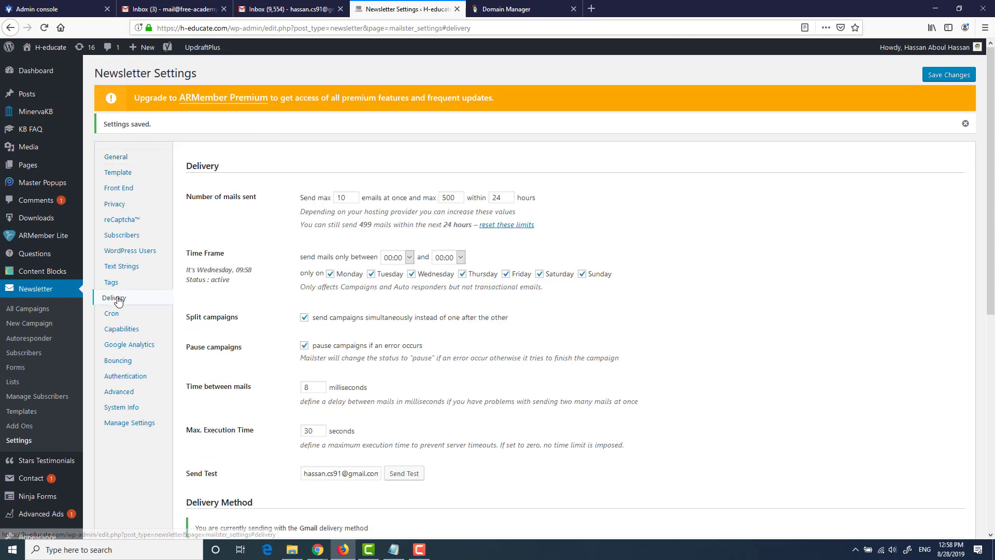
Step: Send a Mailster test email and open it in the Gmail inbox
scroll(304, 132, down, 6)
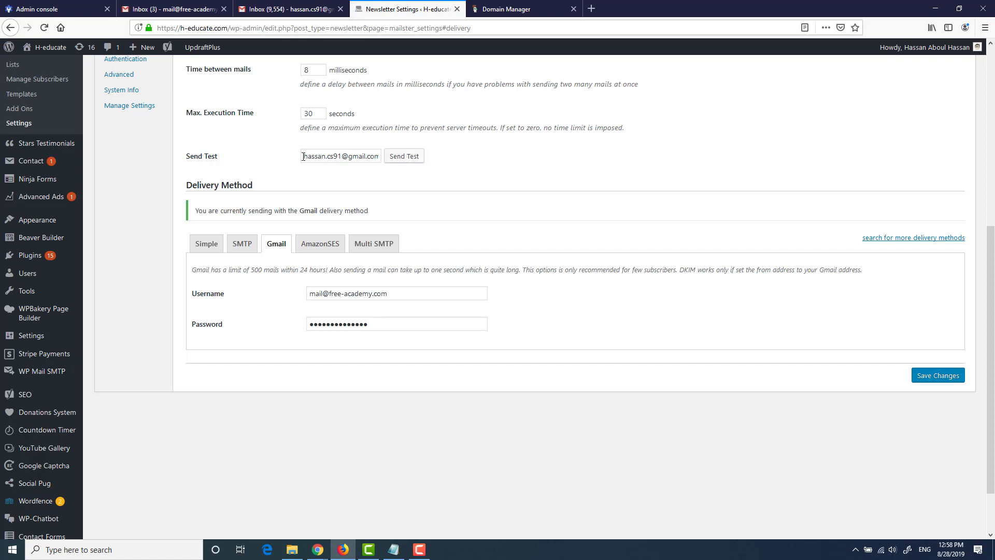
click(396, 156)
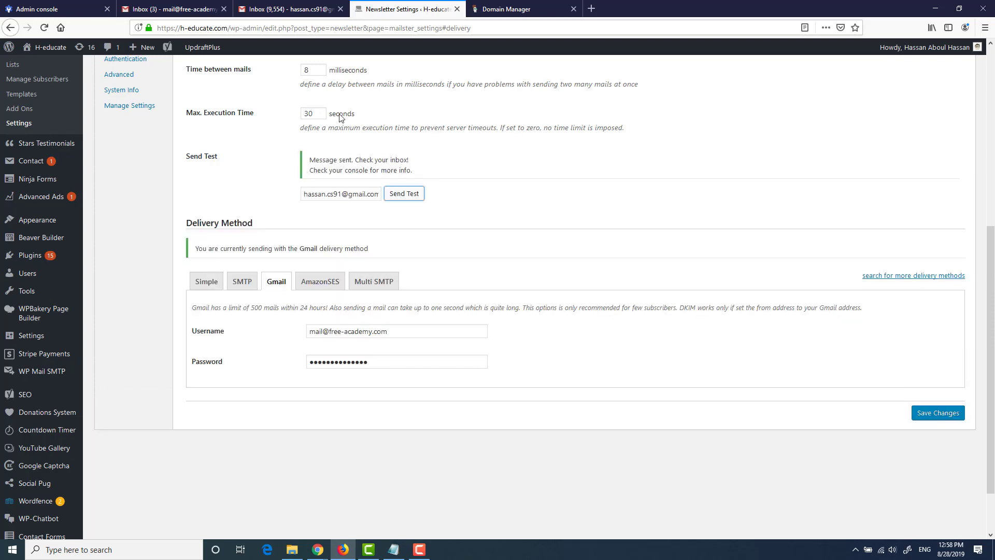
click(293, 9)
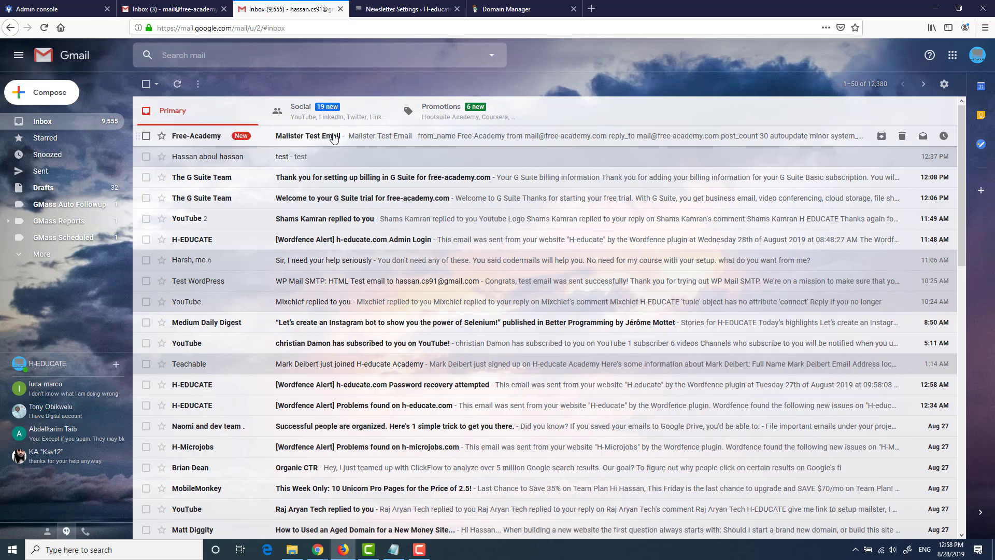
click(222, 135)
Step: Check the sender details show Free-Academy, mailed by free-academy.com, then leave the message
click(189, 151)
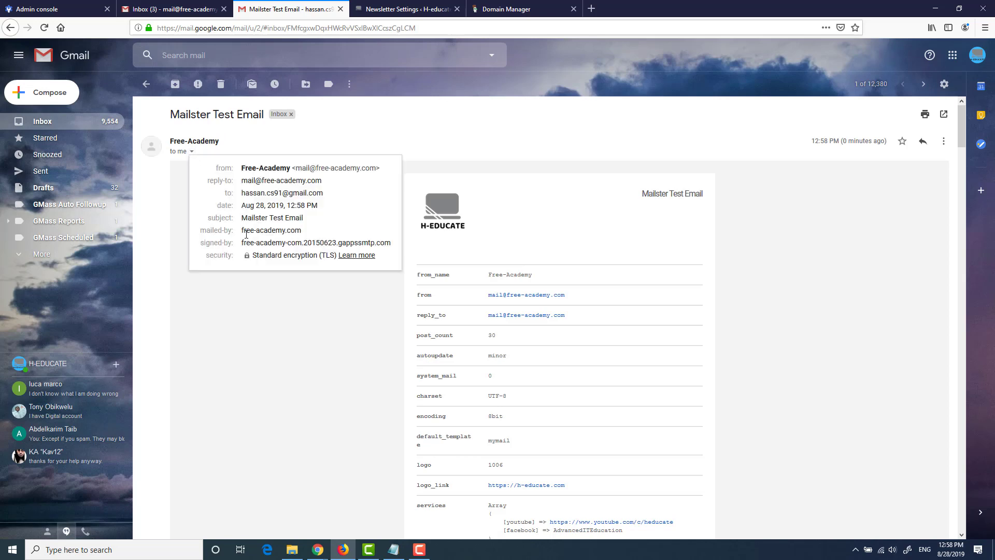
drag(243, 232, 306, 232)
click(305, 231)
click(314, 331)
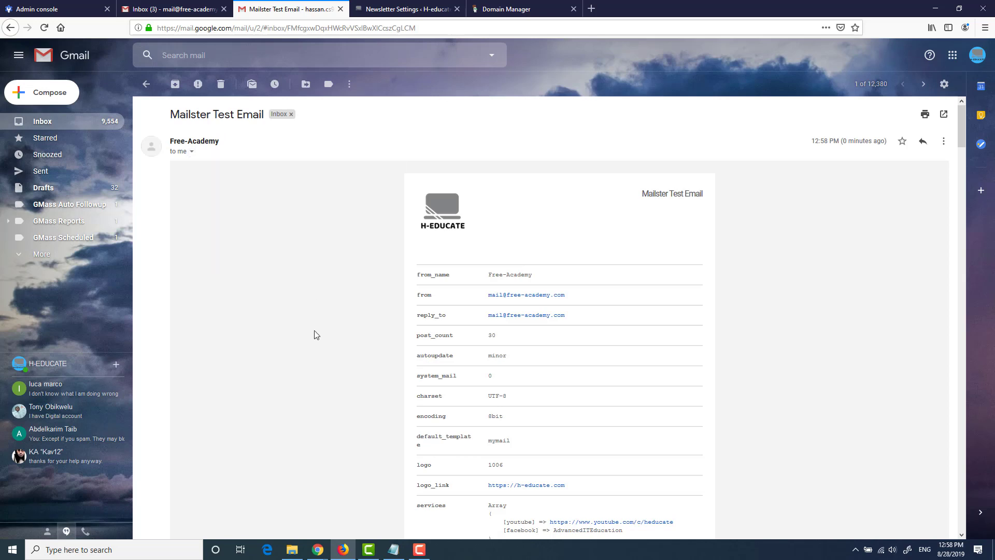
click(56, 121)
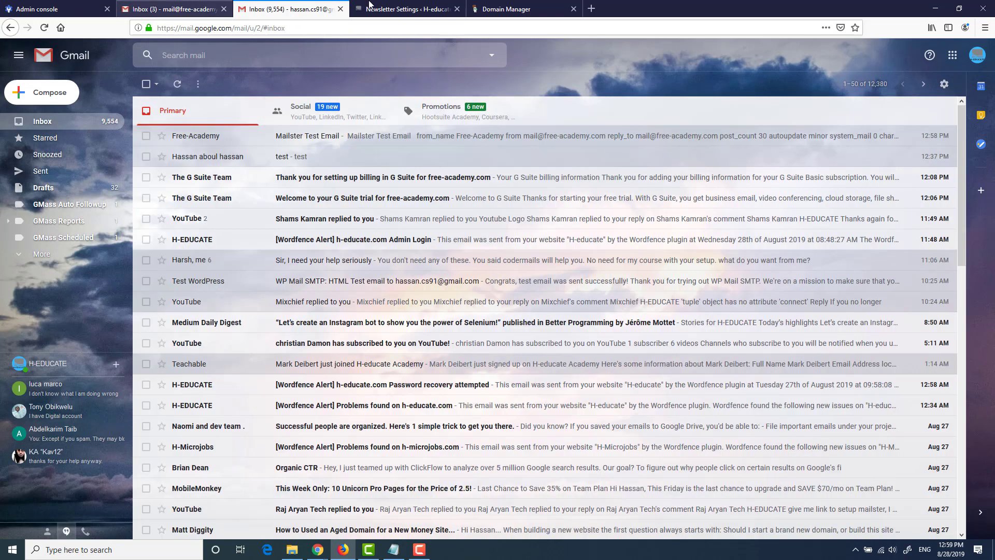
click(404, 10)
scroll(575, 308, up, 3)
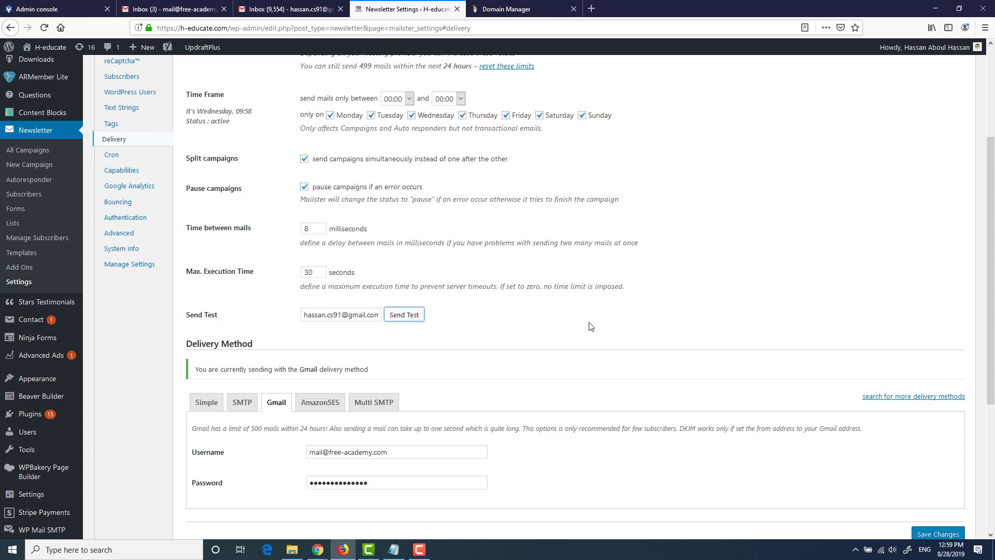
scroll(590, 325, up, 3)
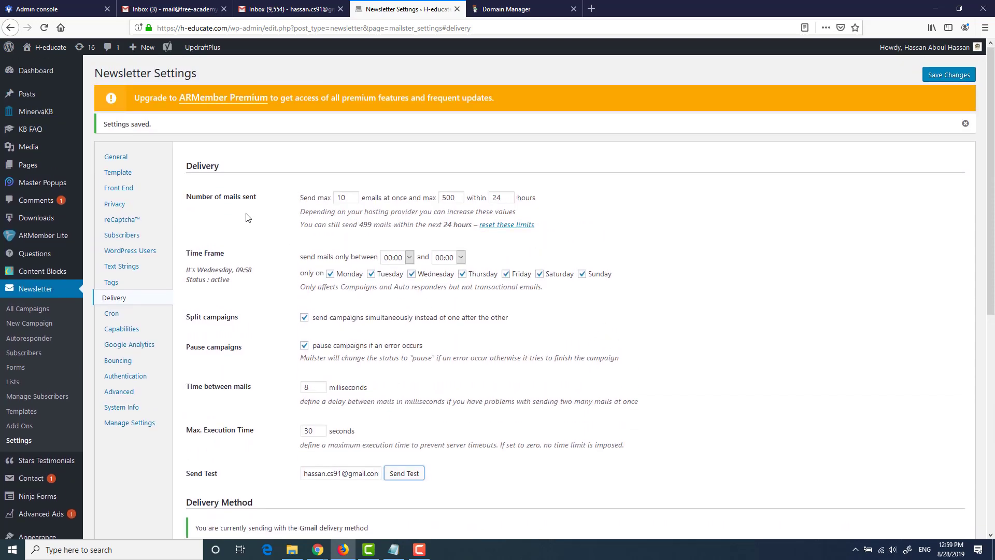
drag(188, 196, 262, 198)
click(393, 192)
scroll(644, 206, down, 4)
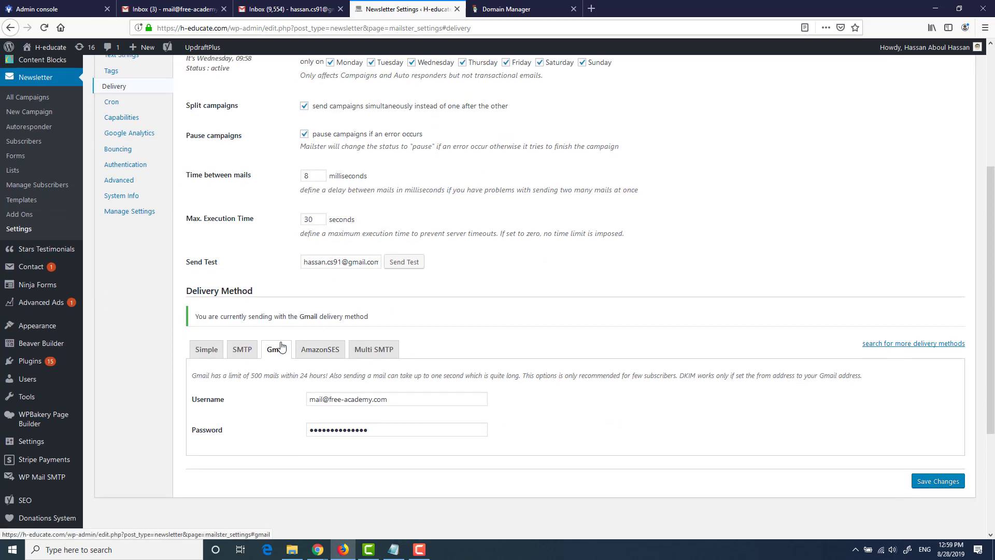
scroll(567, 284, up, 4)
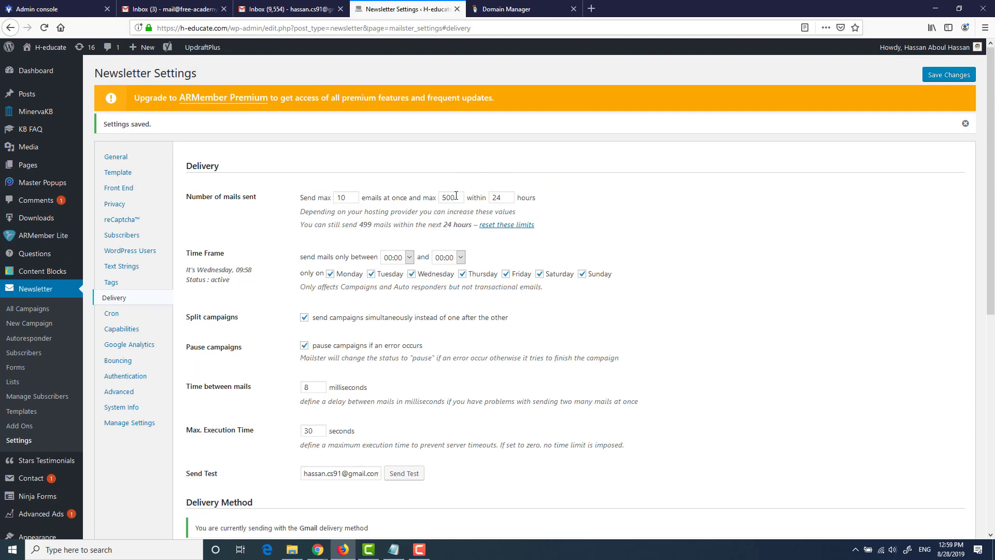
double_click(450, 197)
drag(502, 197, 474, 196)
click(566, 193)
double_click(459, 197)
text(80)
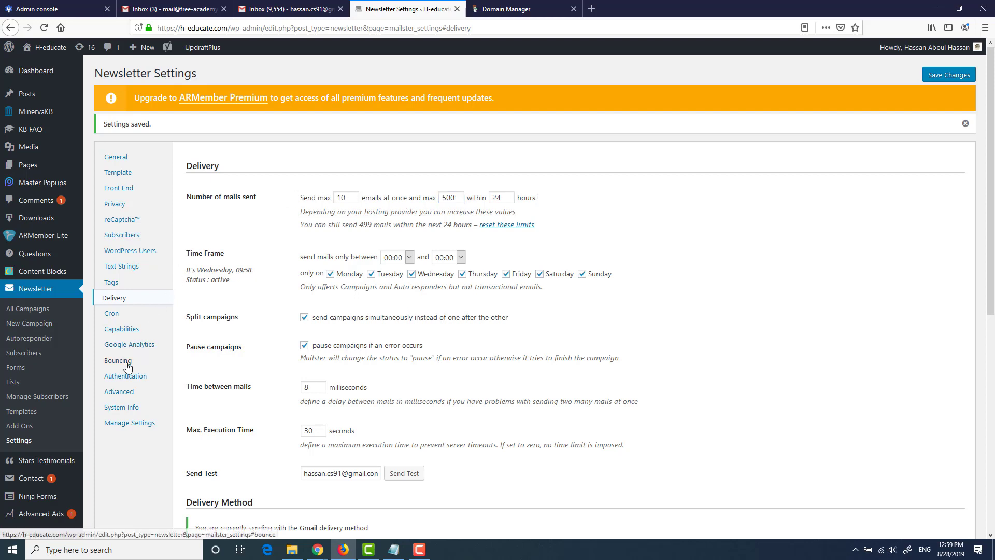
click(119, 361)
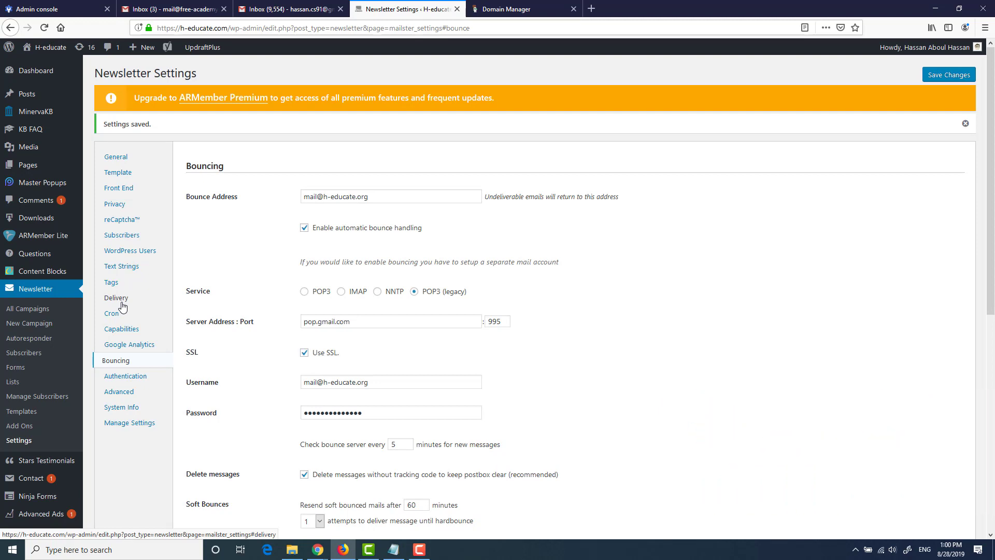
click(124, 302)
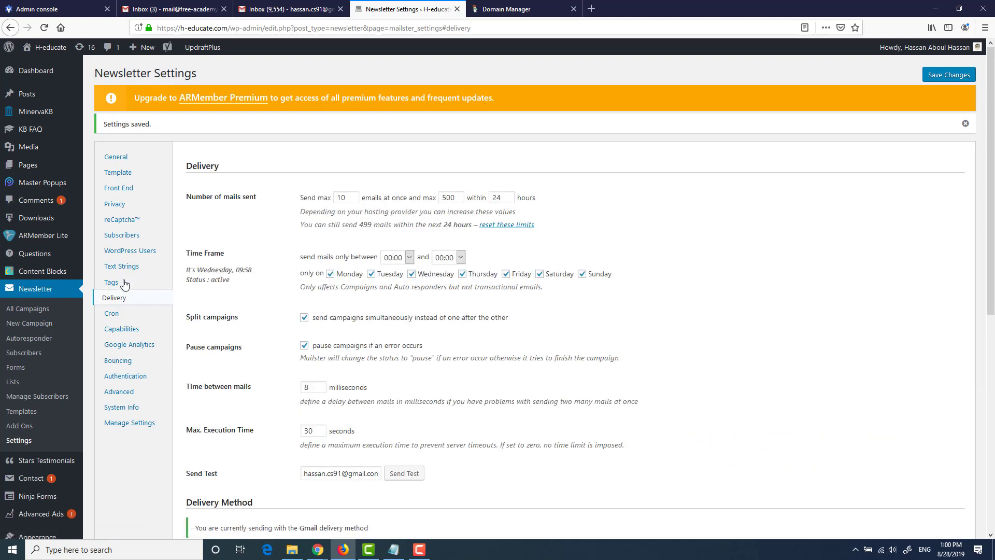